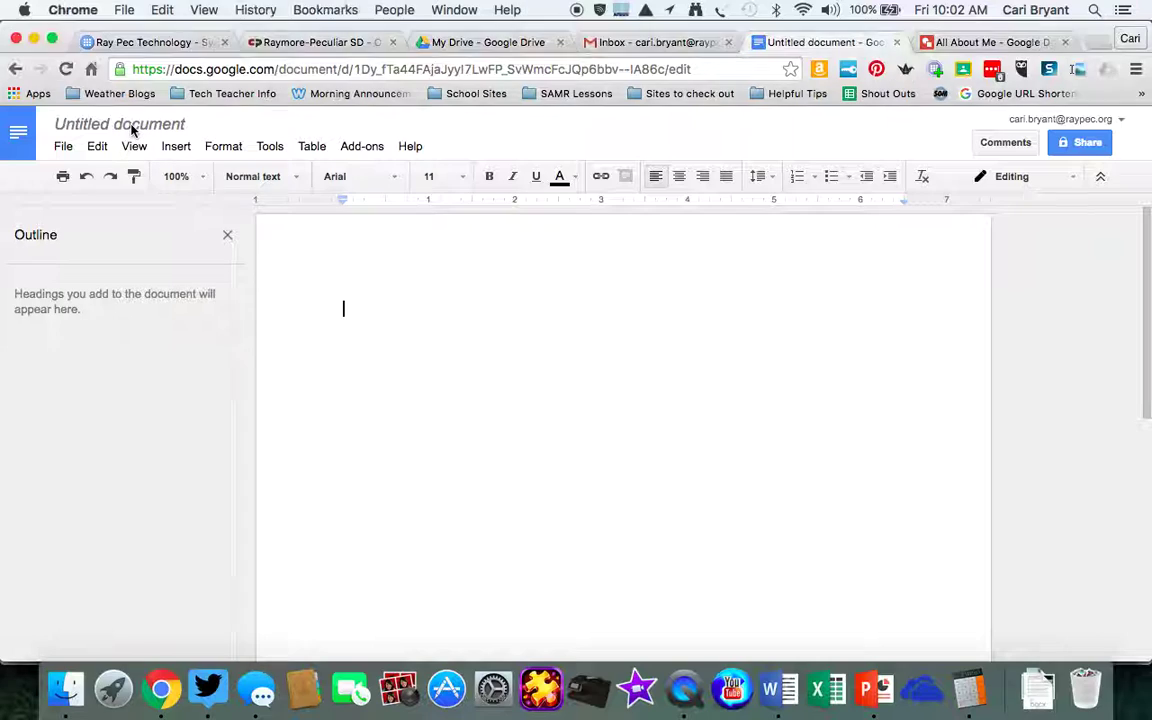
Rename the untitled document as "Tool Bar".
left_click(133, 126)
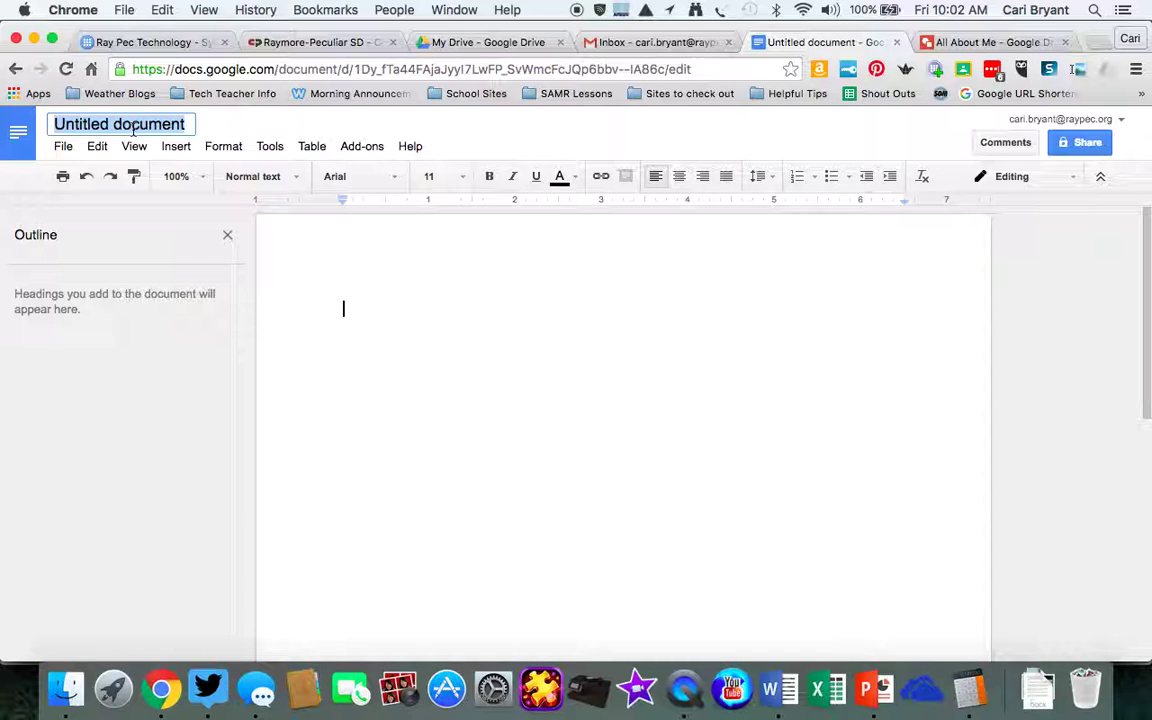
type("Tool Bar")
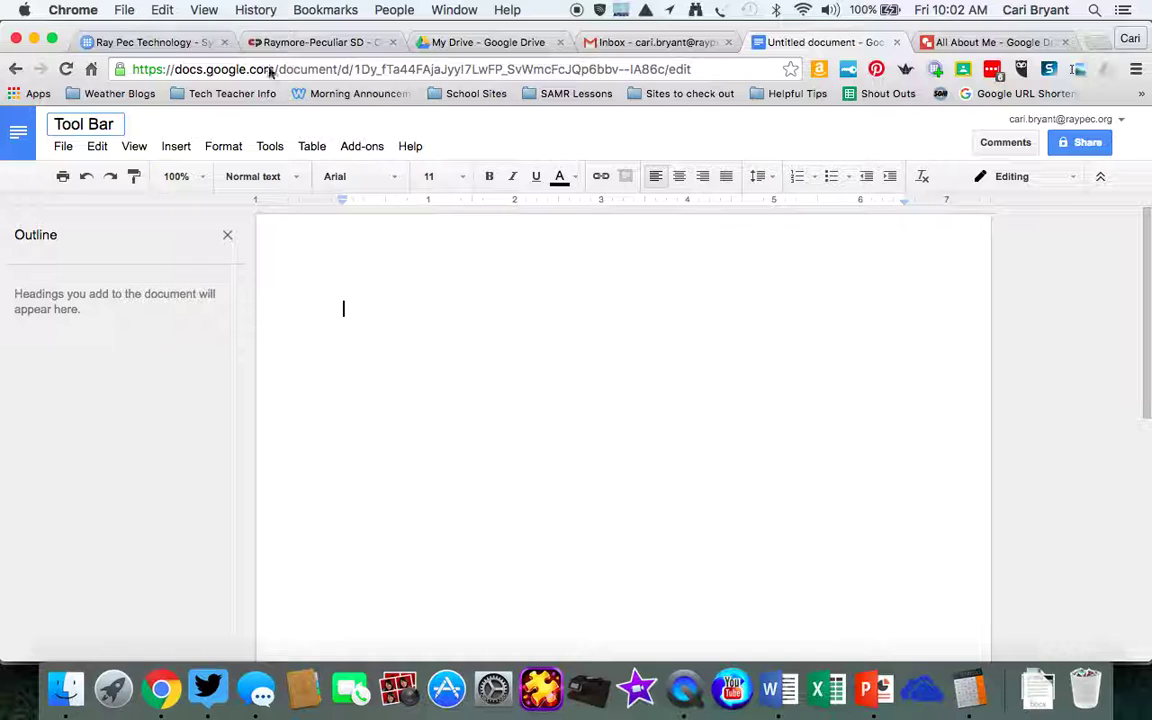
left_click(209, 133)
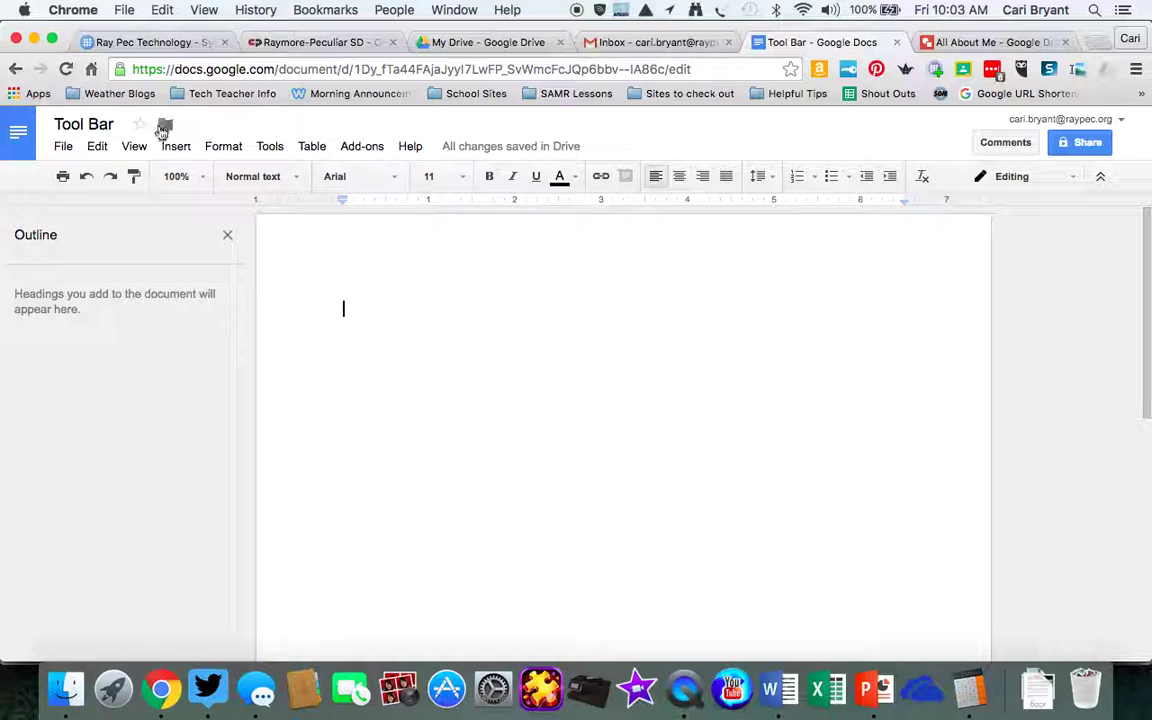
Check which Drive folder holds the document and review the available file and editing commands.
left_click(170, 127)
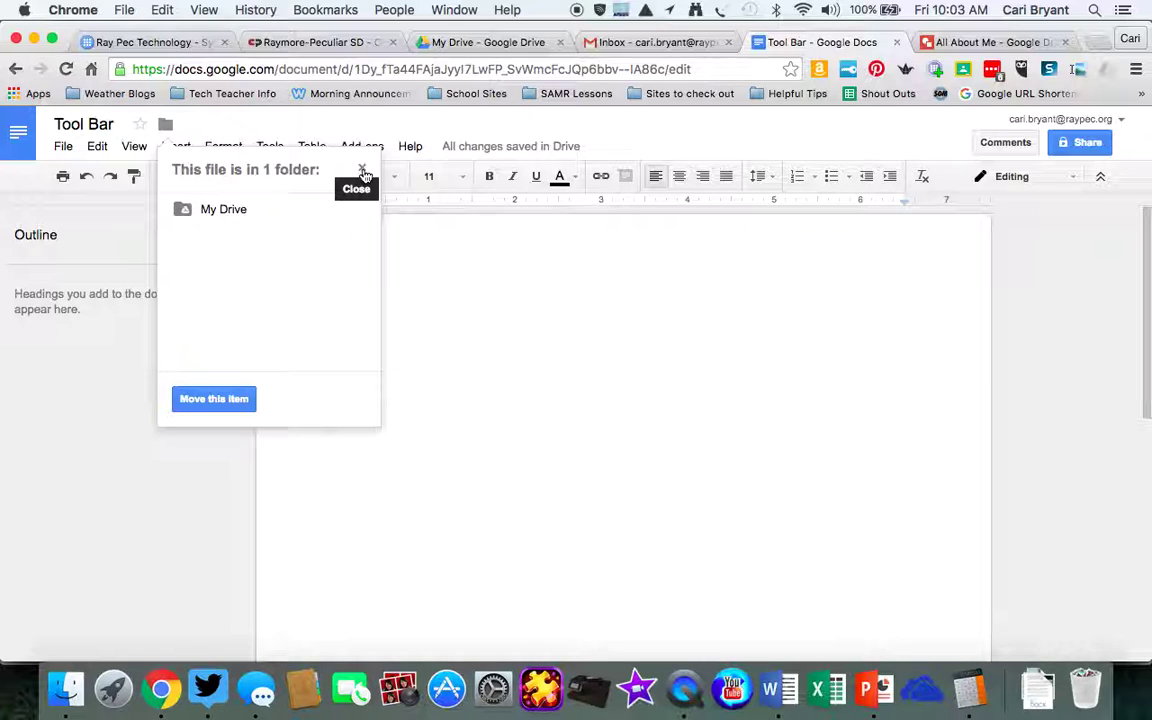
left_click(362, 170)
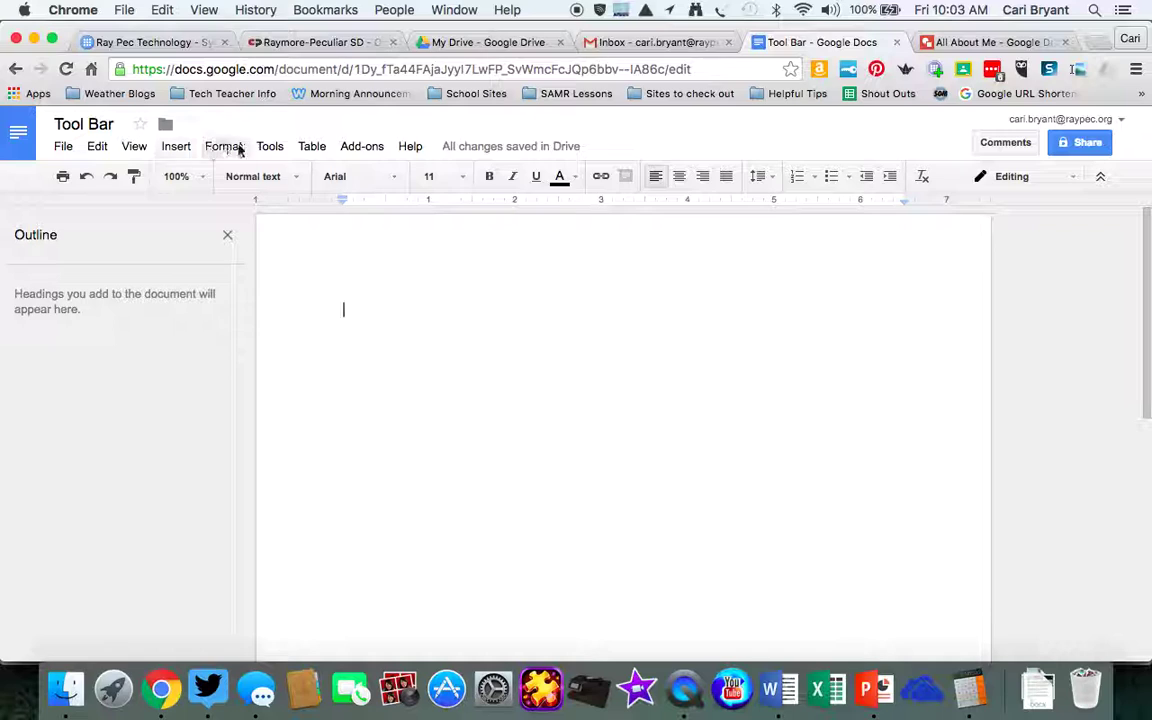
left_click(59, 148)
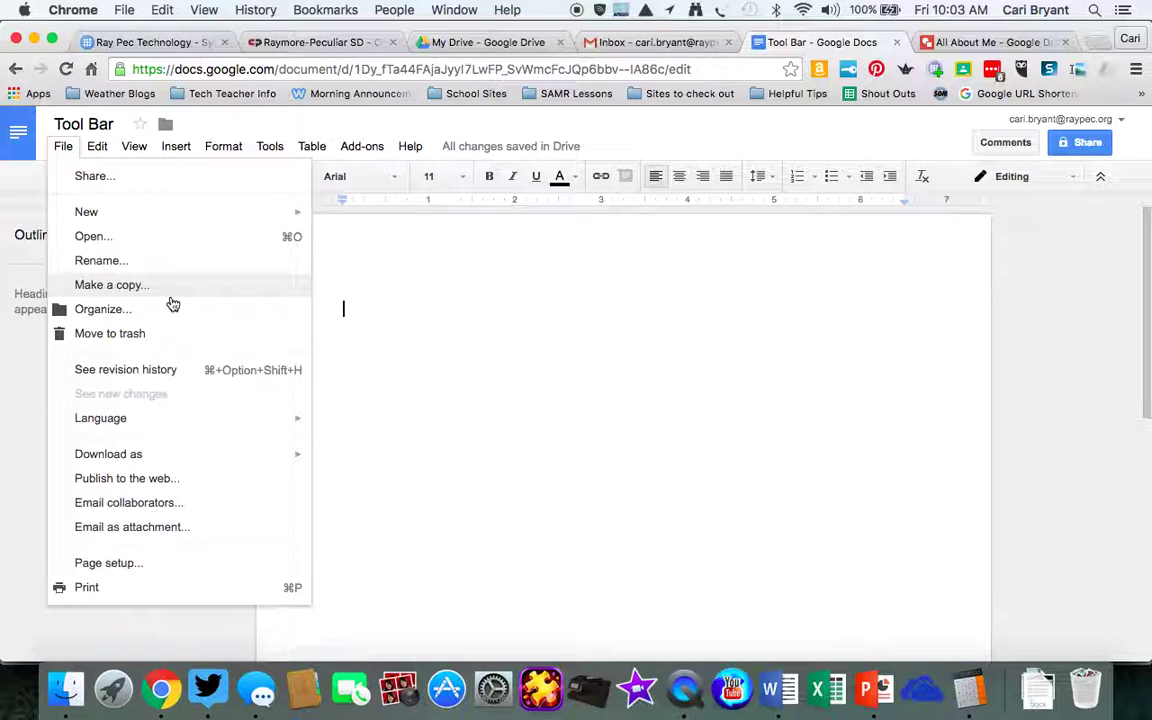
mouse_move(102, 148)
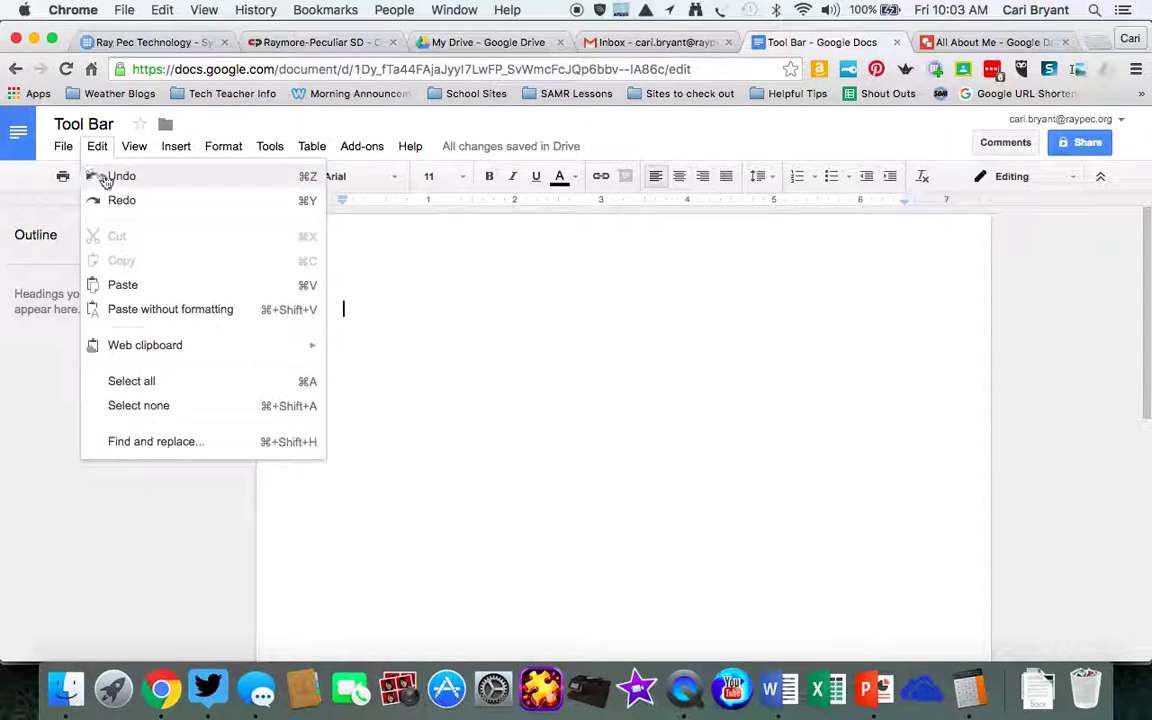
Write "Hello how are you" in the document body and delete the line.
left_click(424, 327)
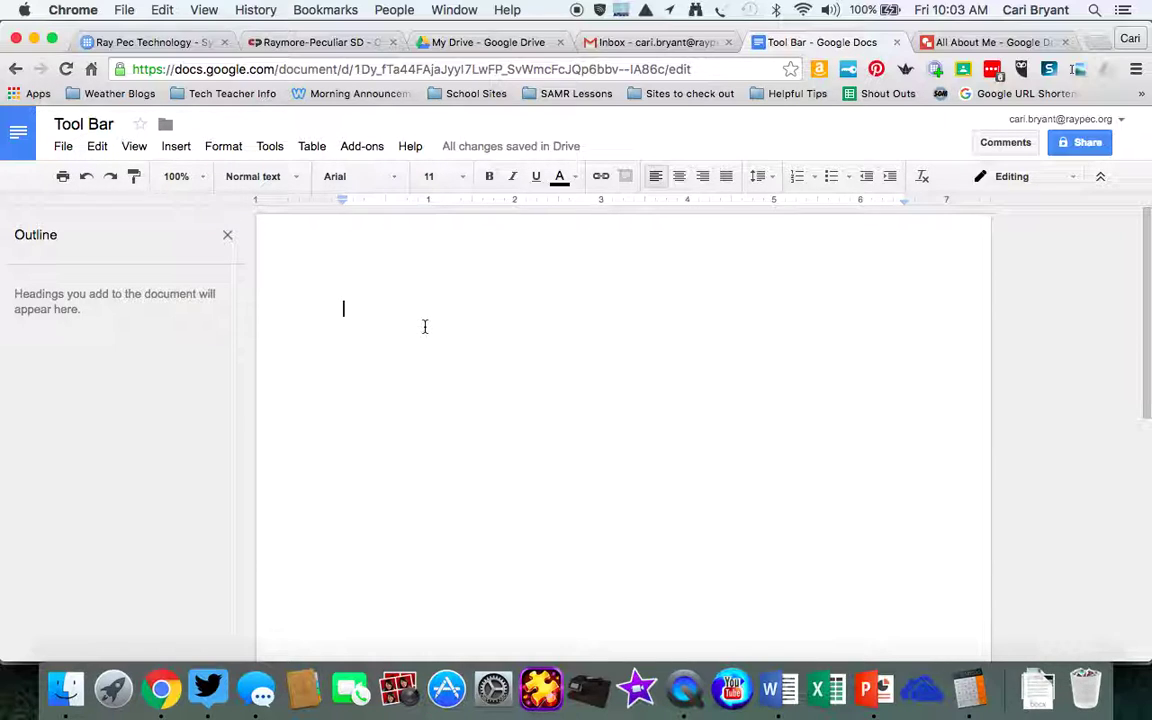
type("Hello hoar")
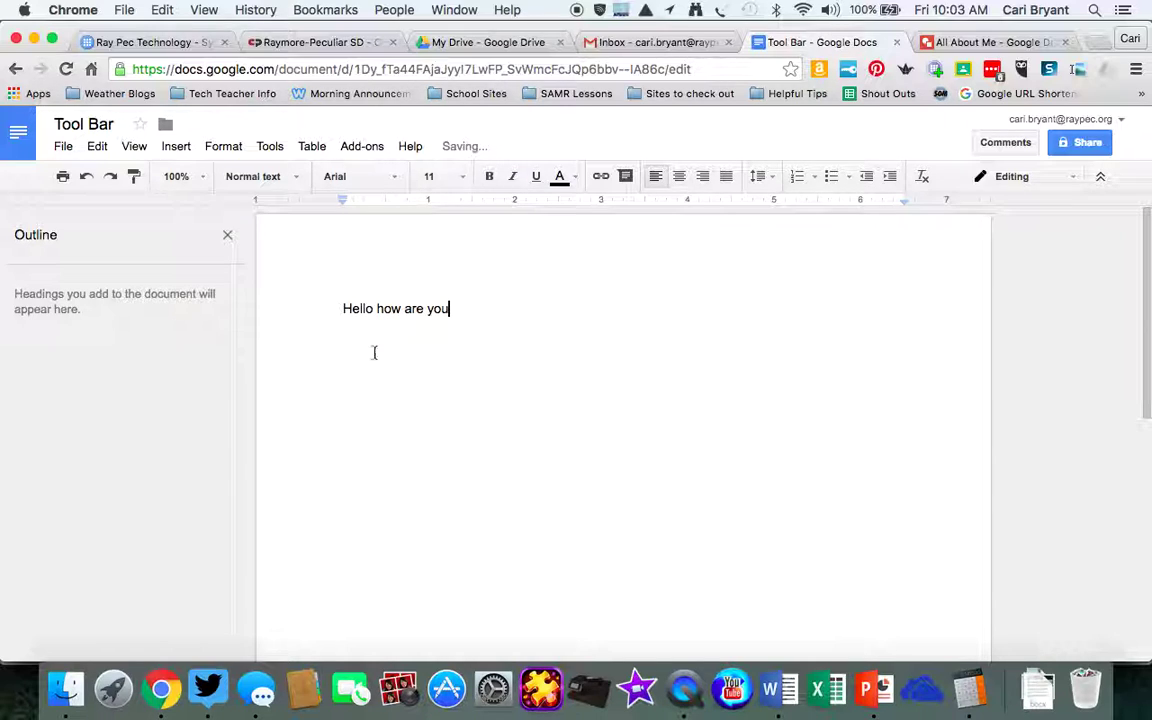
left_click_drag(483, 311, 289, 305)
key("BackSpace")
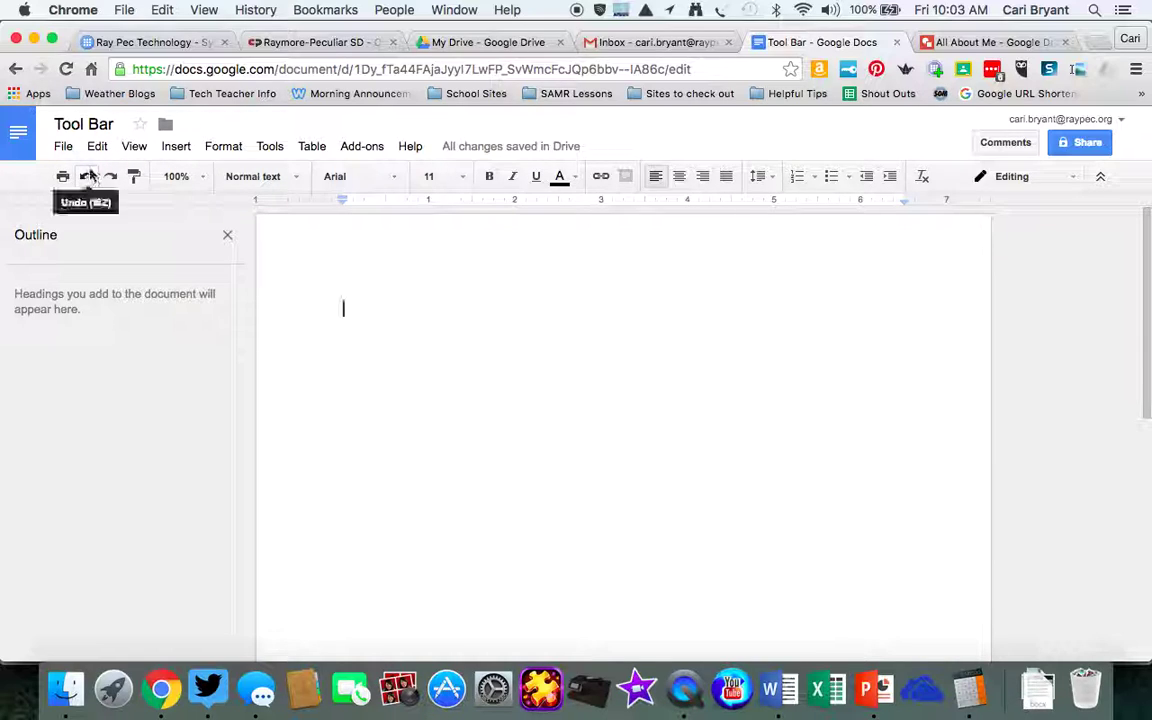
Undo the deletion of the greeting line, redo it, and restore the text again.
left_click(86, 178)
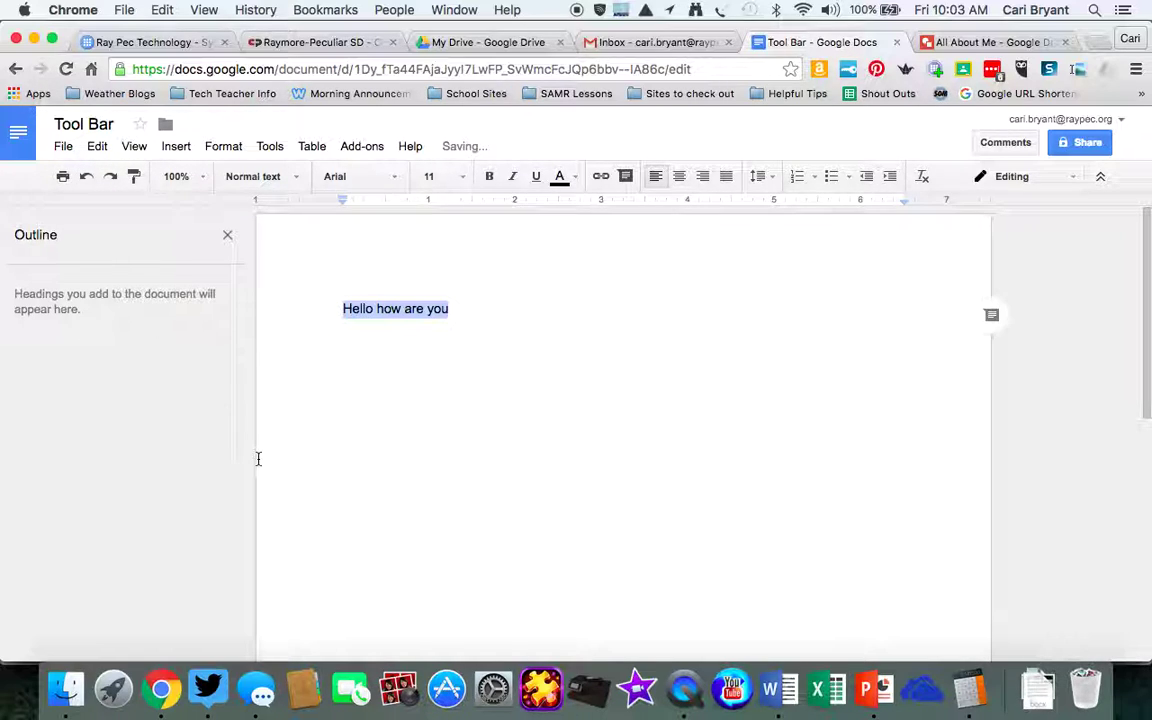
left_click(465, 324)
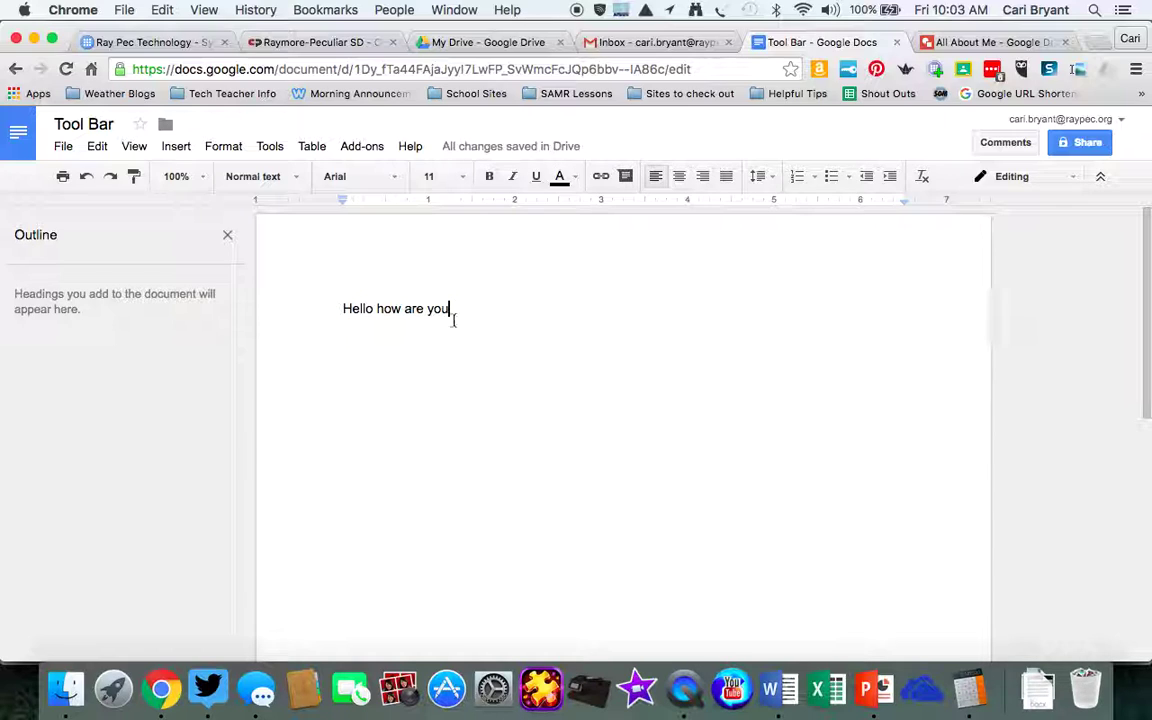
left_click(110, 177)
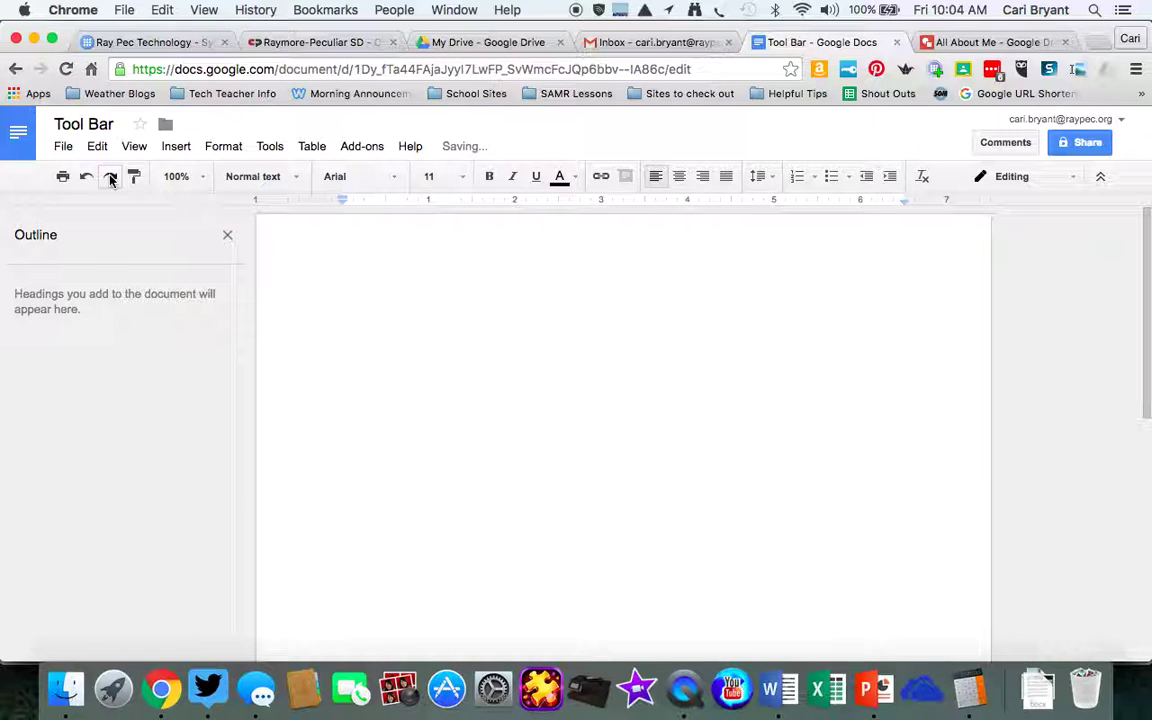
left_click(110, 177)
left_click(100, 146)
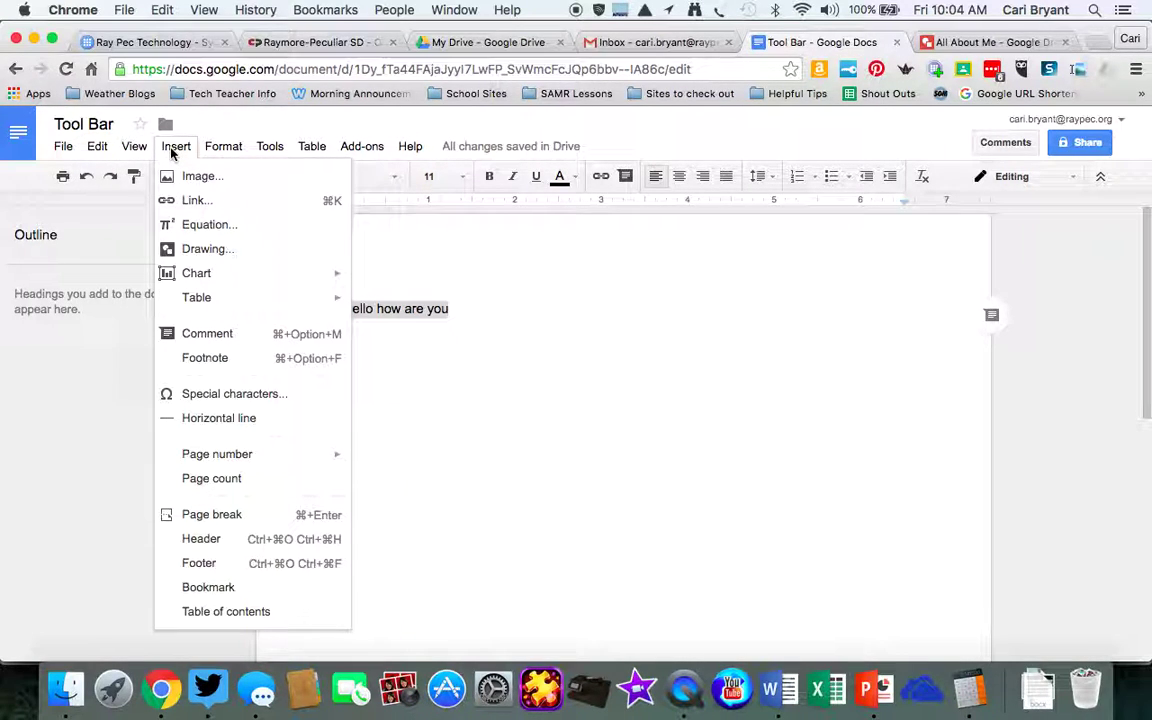
Delete the line "Hello how are you" to leave the page blank.
left_click_drag(449, 310, 347, 312)
key("BackSpace")
key("BackSpace")
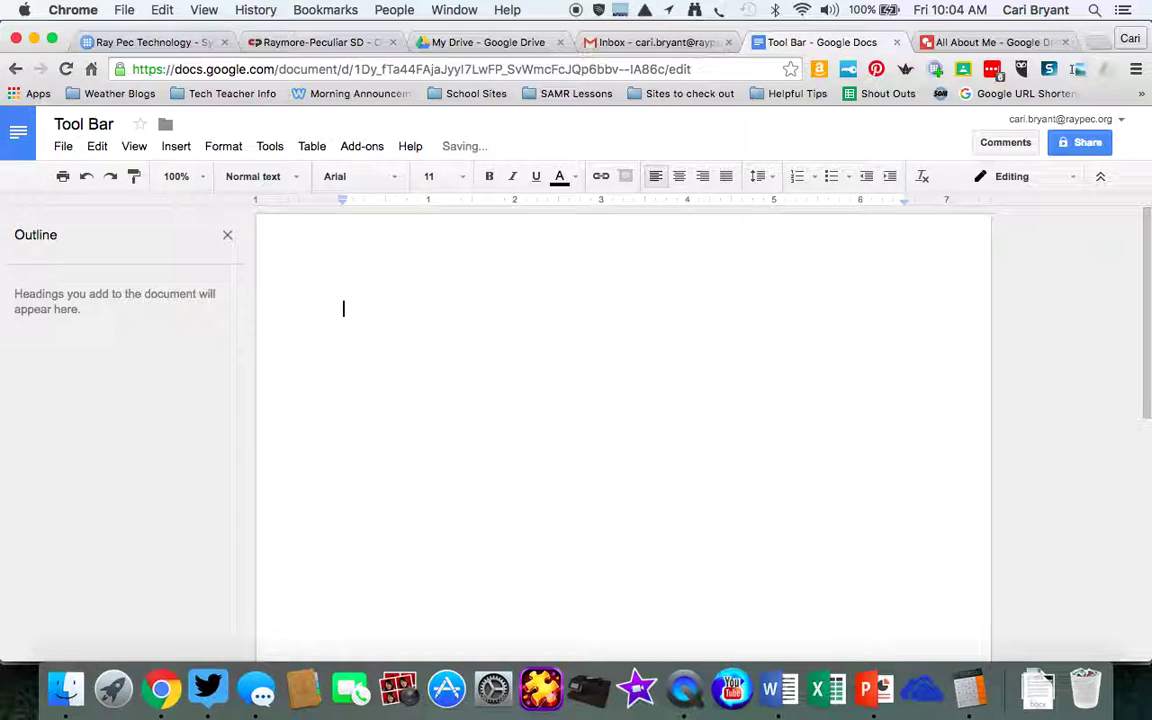
Start inserting an image and run a Google image search for "Puppy".
left_click(177, 148)
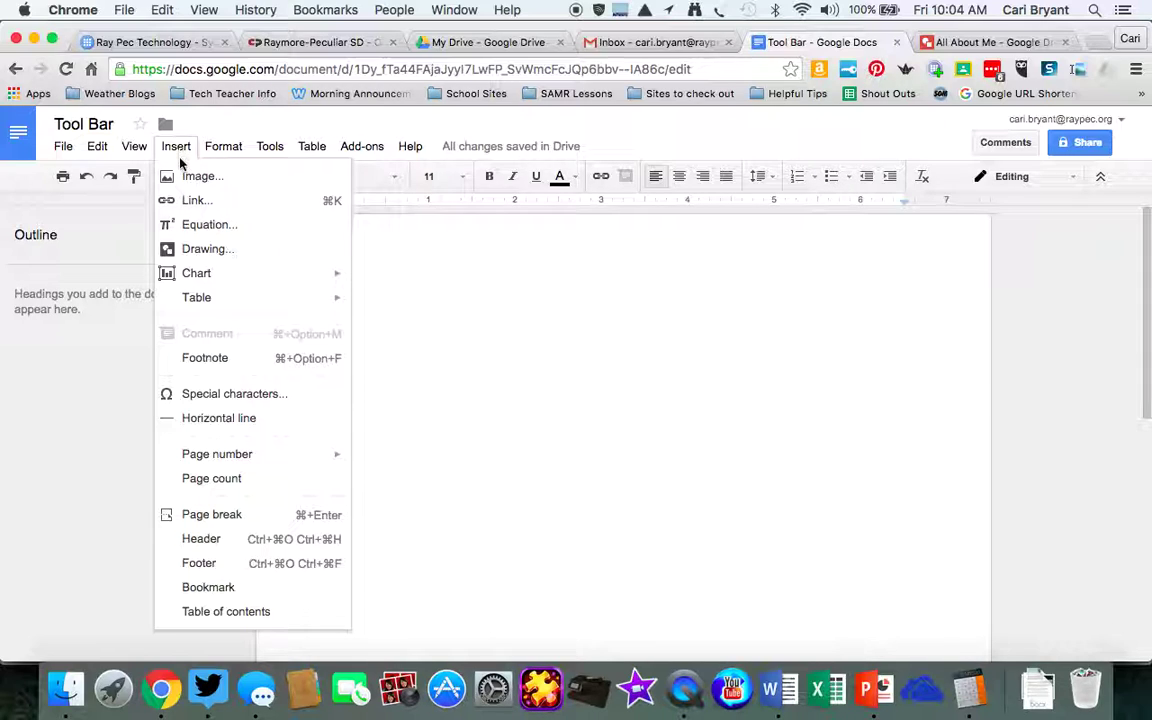
left_click(187, 180)
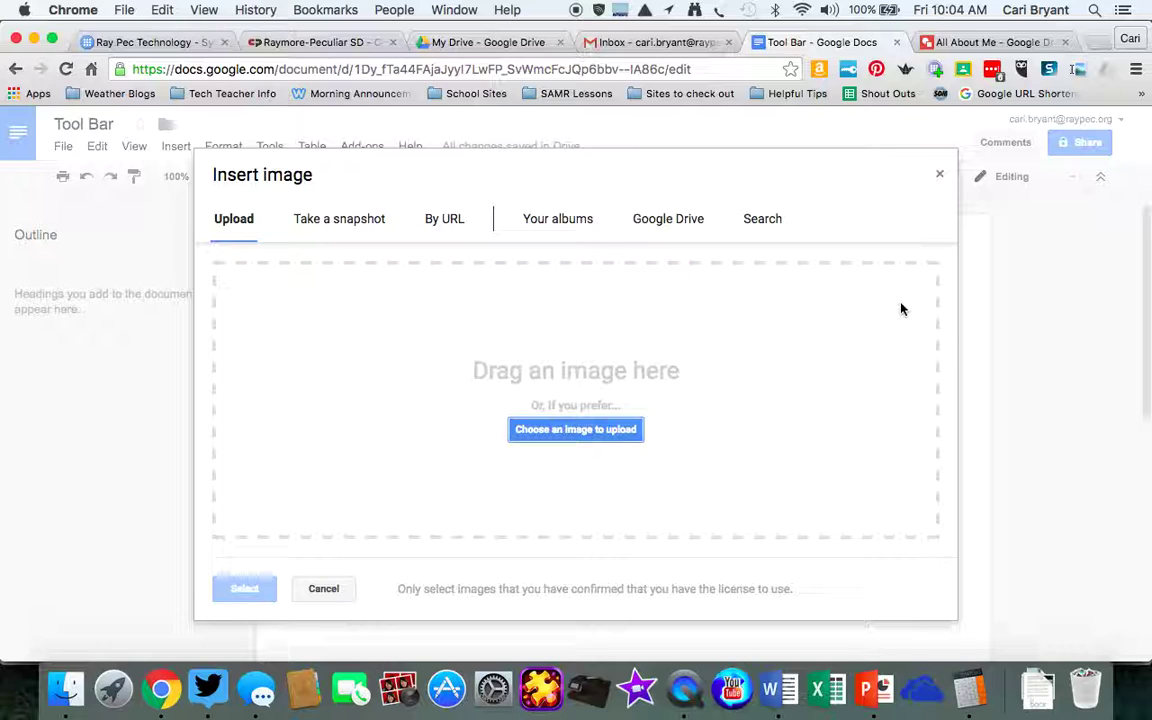
left_click(762, 219)
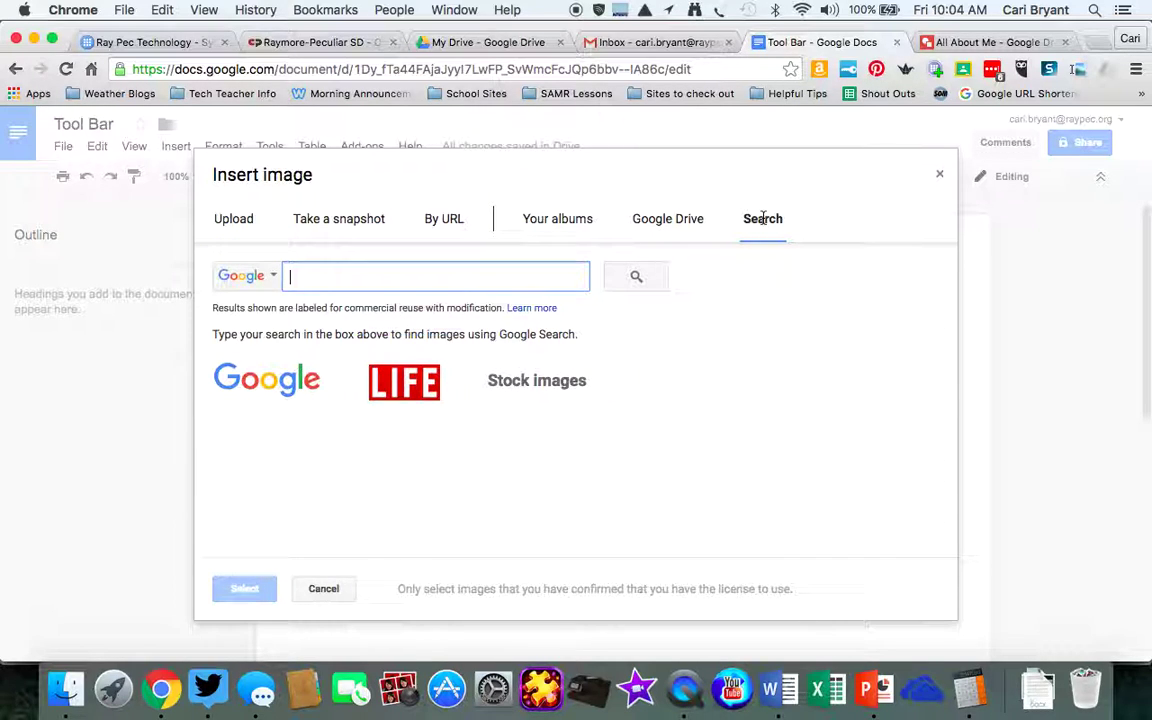
type("Puppy")
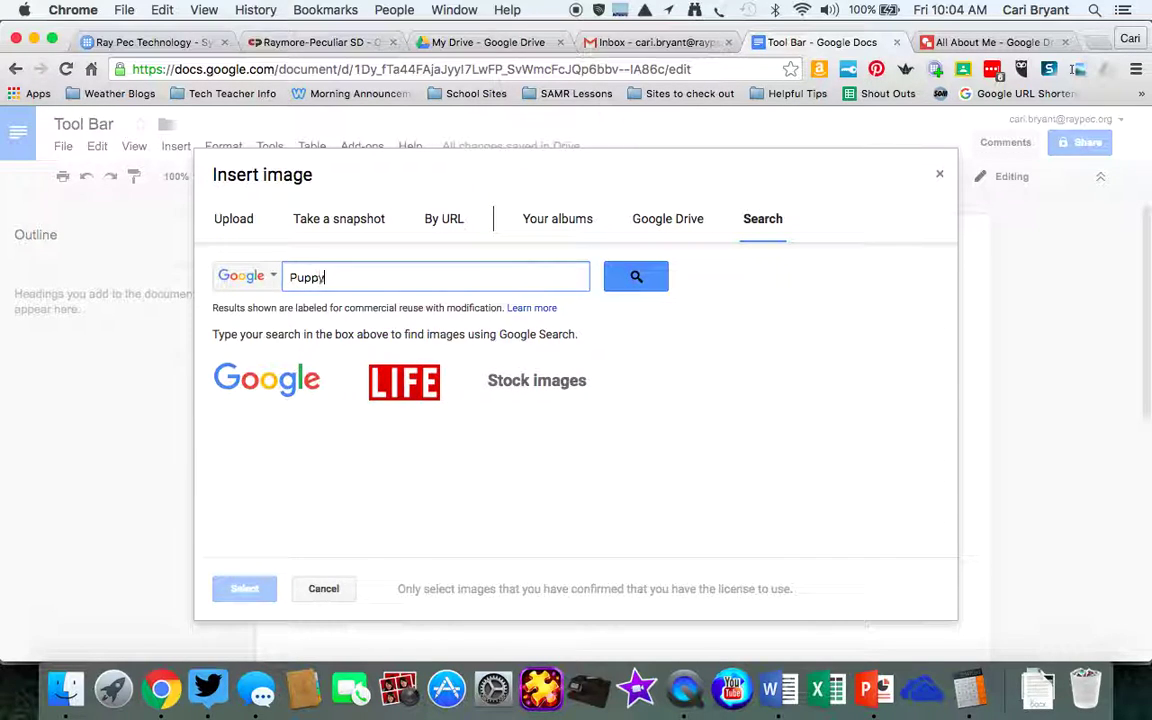
key("Return")
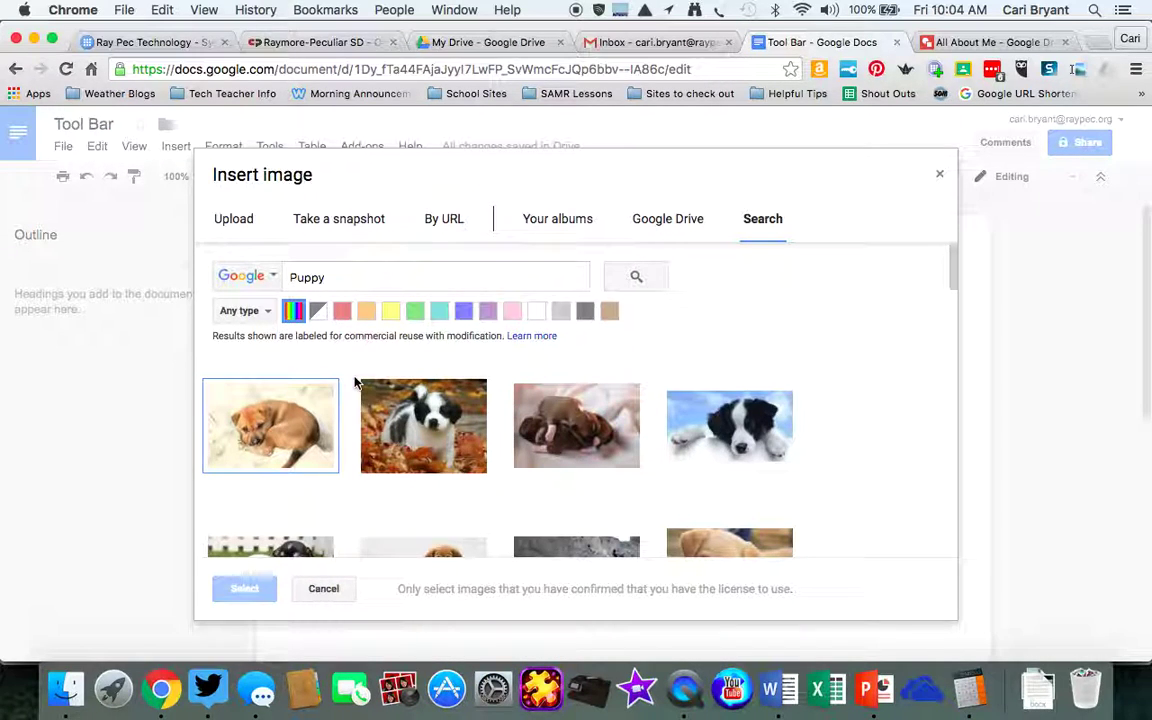
scroll(355, 383, "down", 2)
scroll(355, 380, "up", 2)
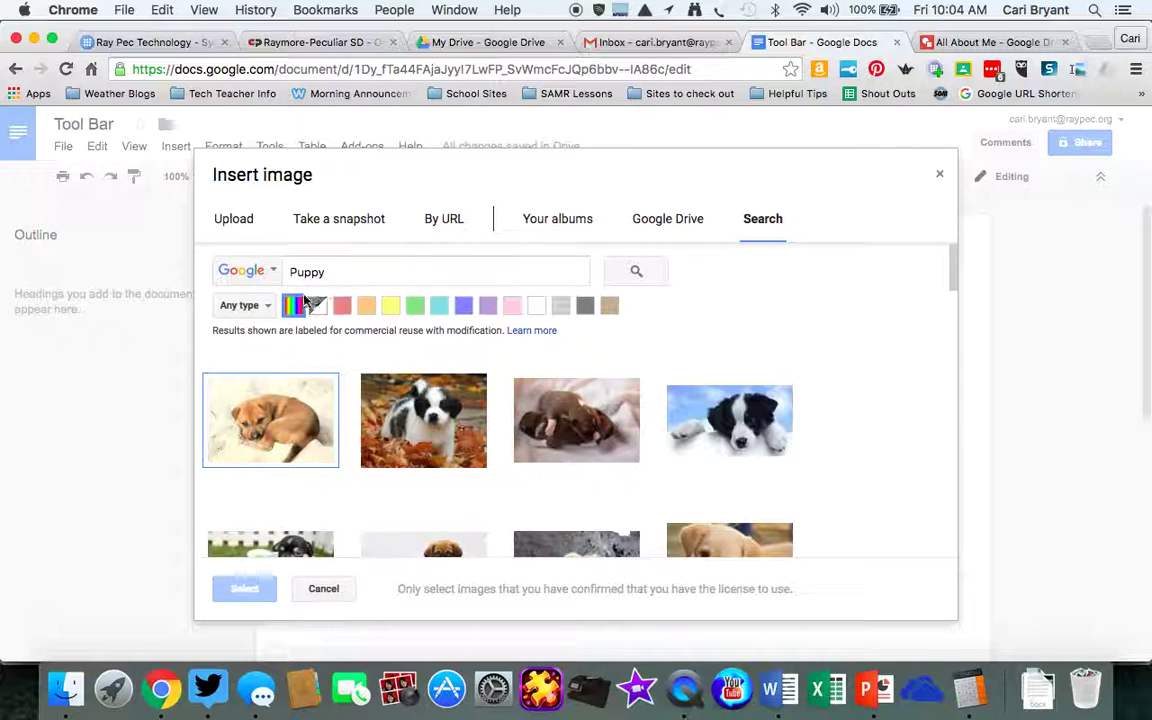
scroll(406, 452, "down", 5)
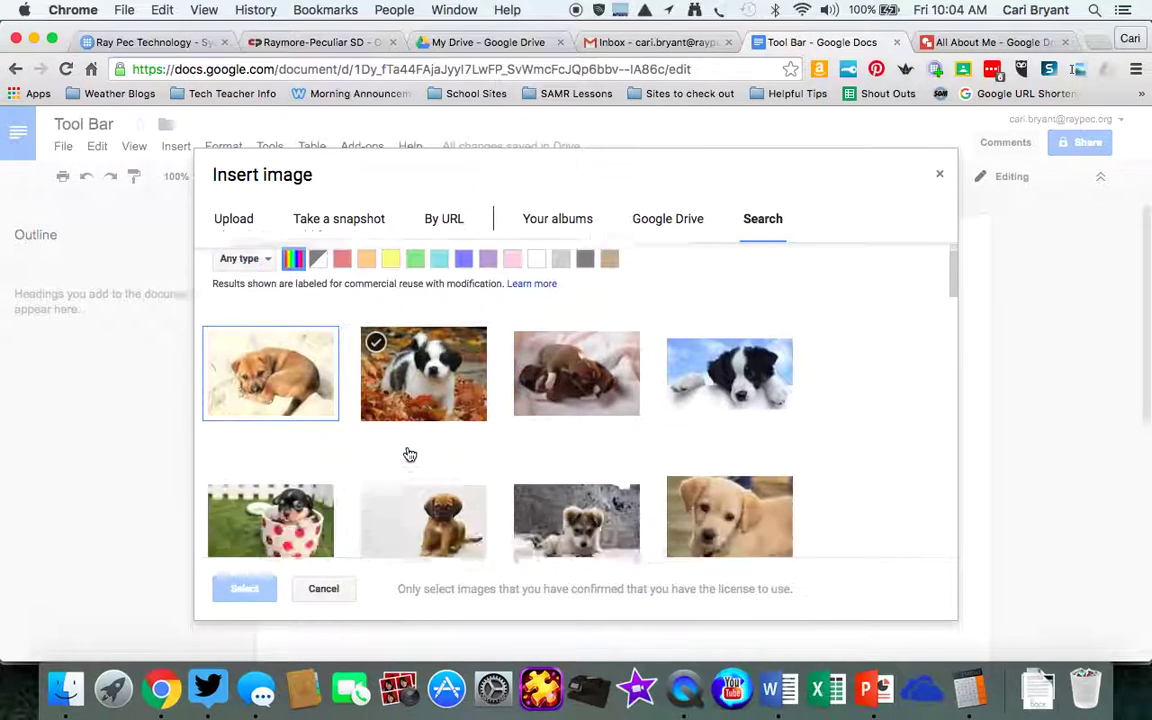
scroll(409, 455, "up", 5)
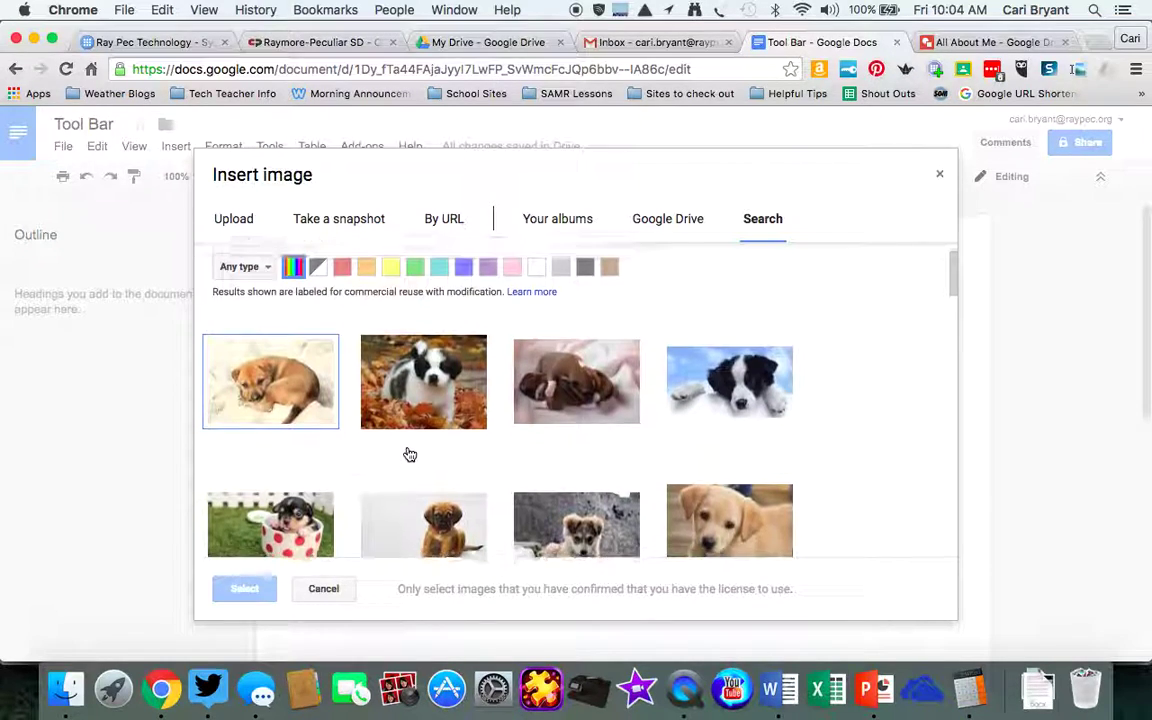
Filter the puppy image results to black-and-white pictures and look through them.
left_click(318, 310)
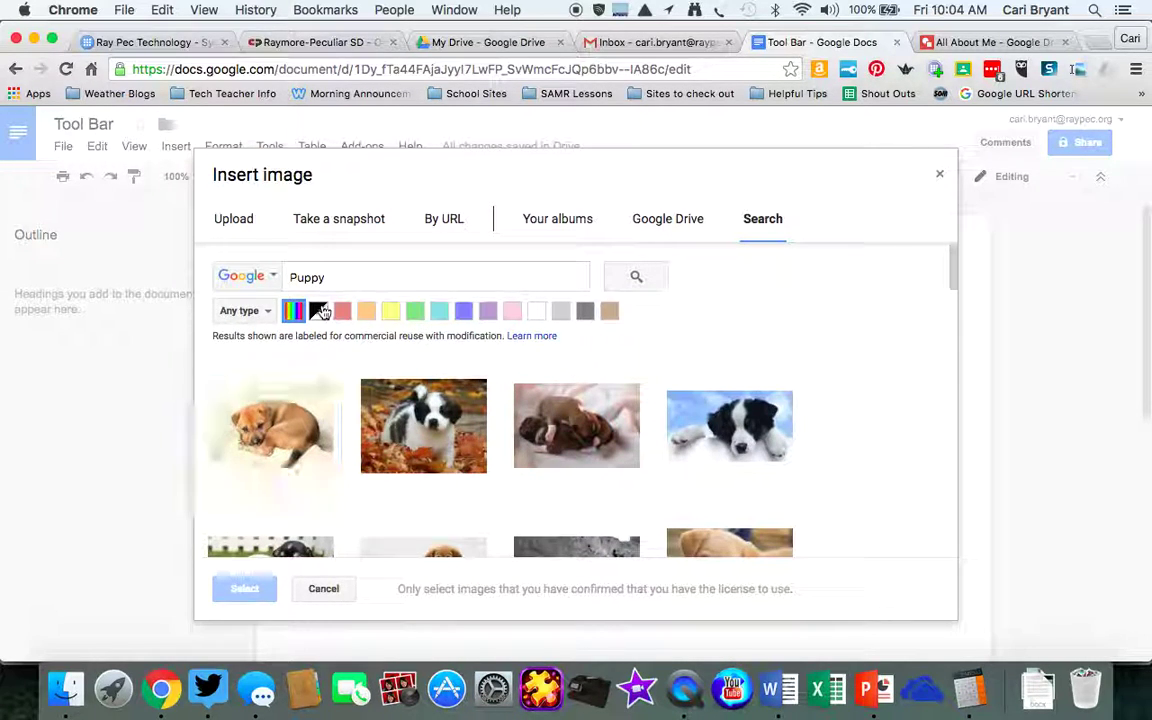
scroll(551, 402, "down", 5)
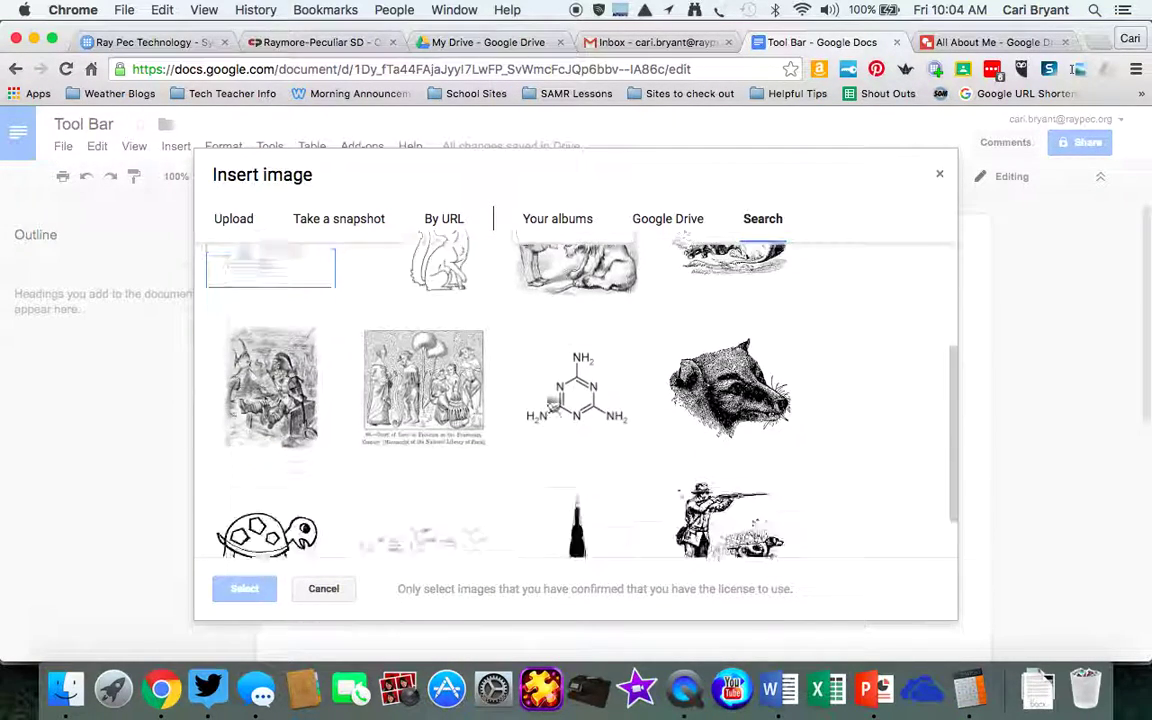
scroll(550, 404, "up", 5)
mouse_move(551, 402)
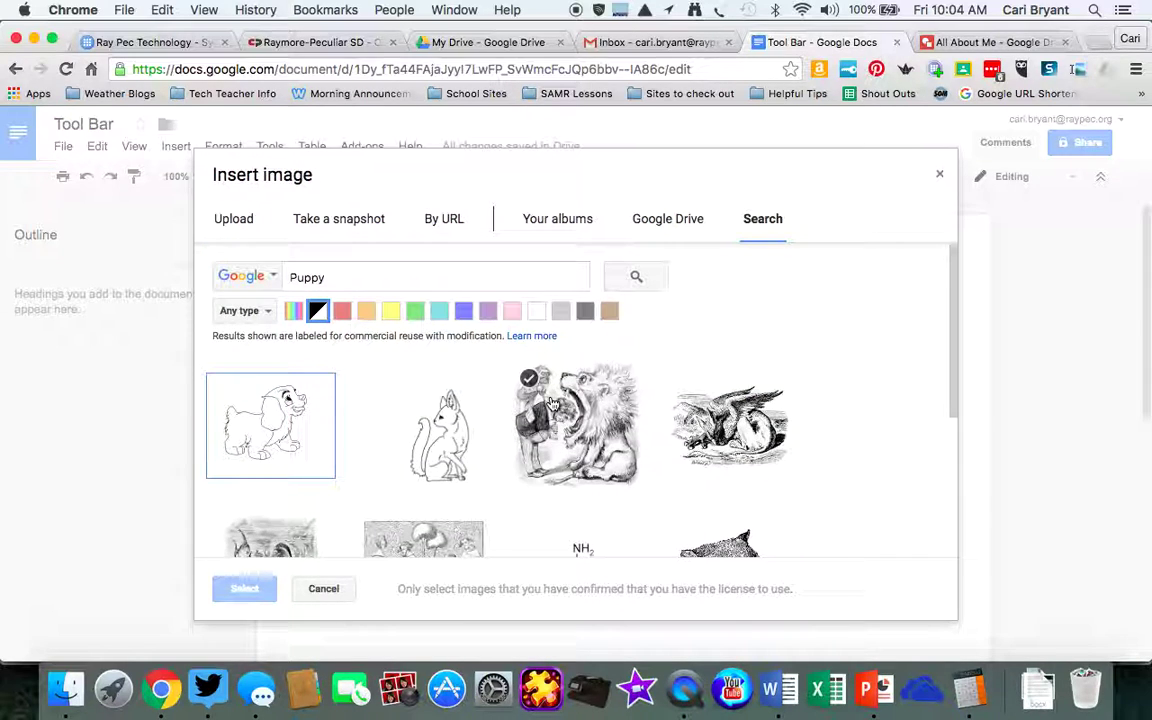
Filter the puppy image results by the colour black and browse them.
left_click(585, 311)
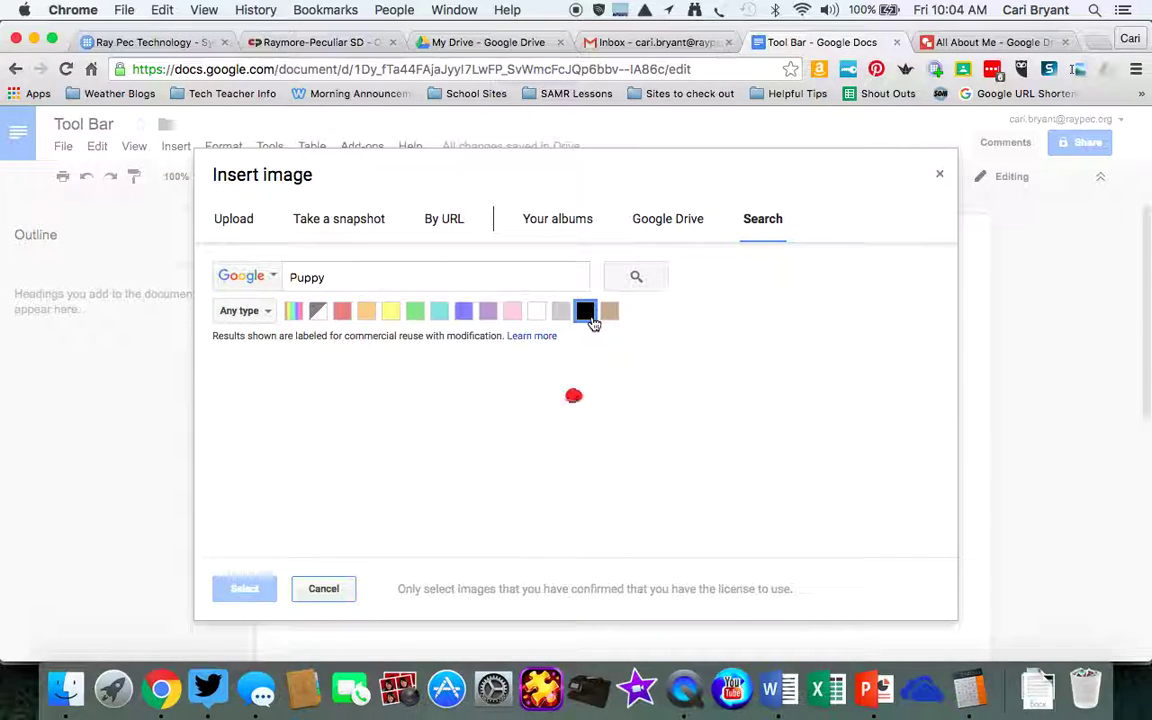
mouse_move(632, 401)
scroll(632, 401, "down", 5)
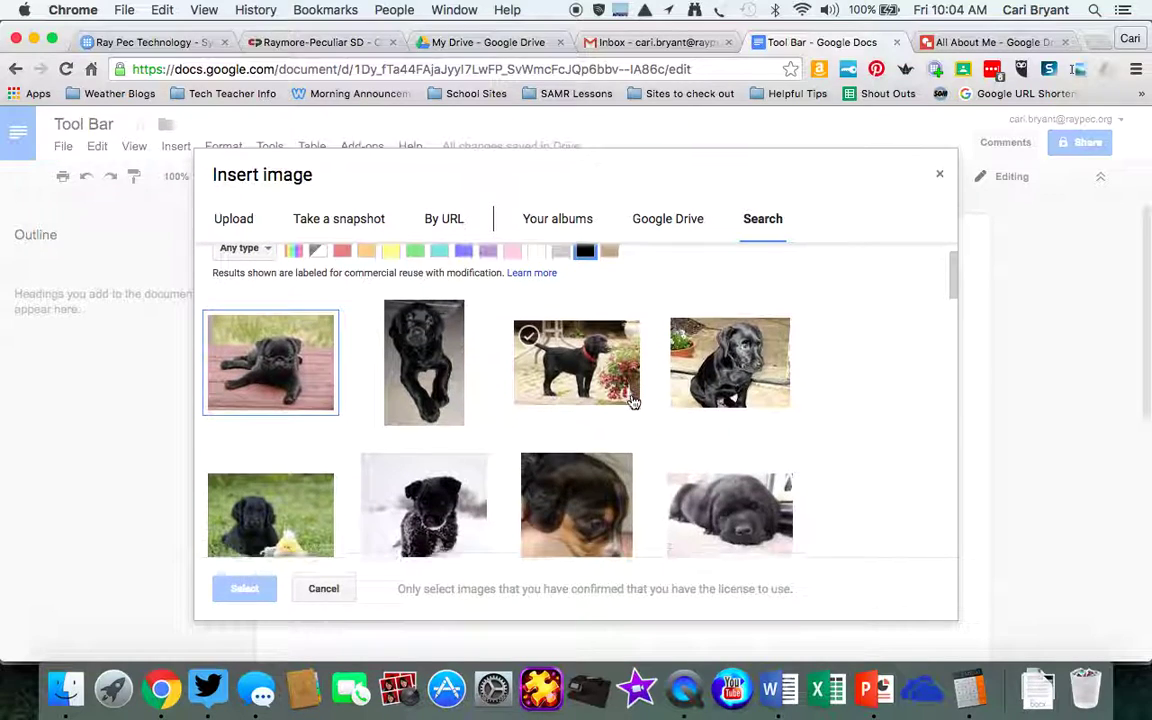
scroll(635, 403, "up", 5)
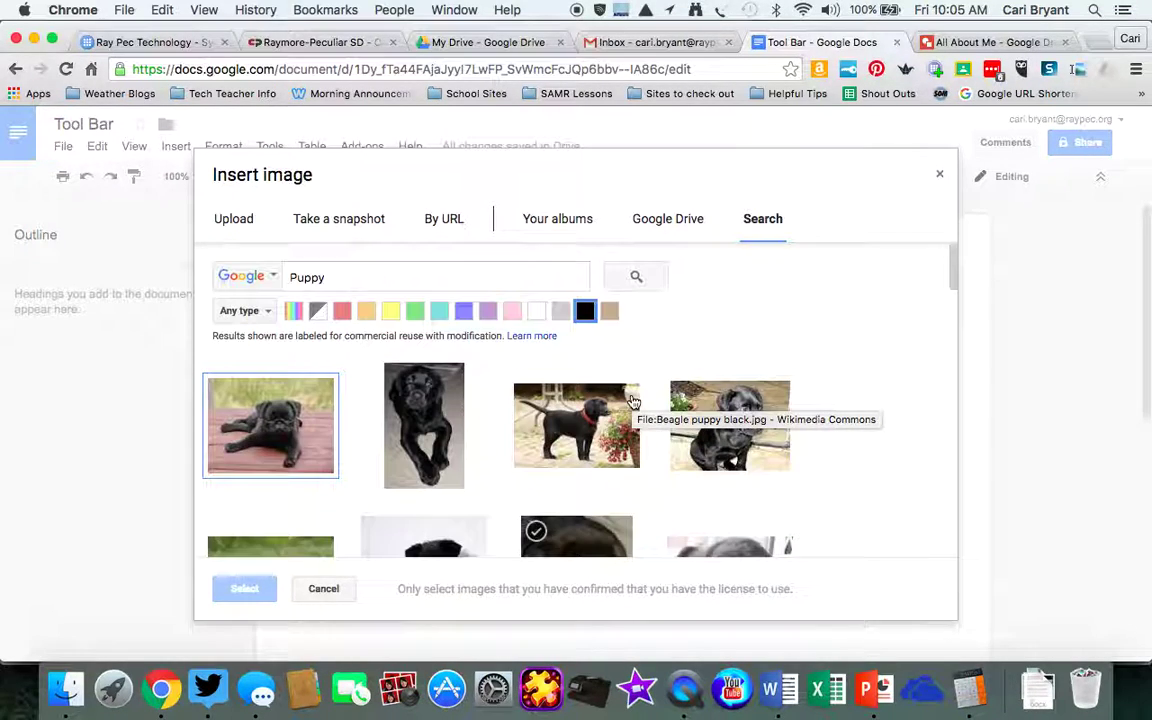
Filter the puppy image results by the colour white and browse them.
left_click(536, 311)
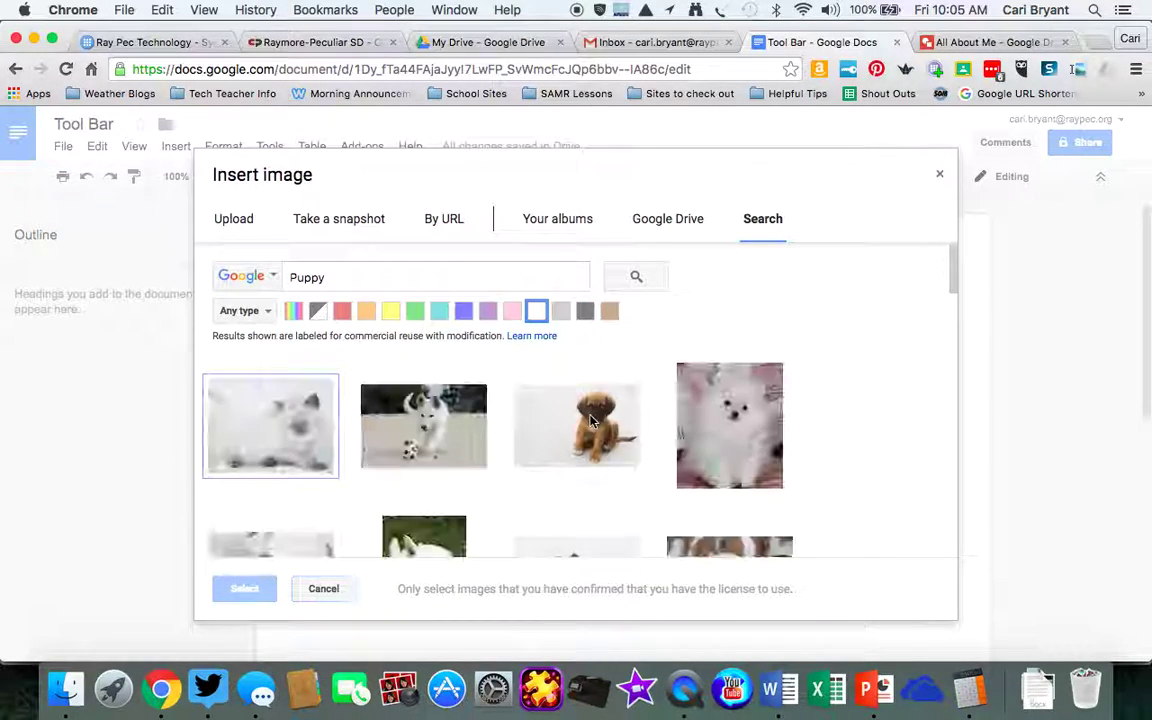
scroll(590, 421, "down", 3)
scroll(592, 422, "down", 5)
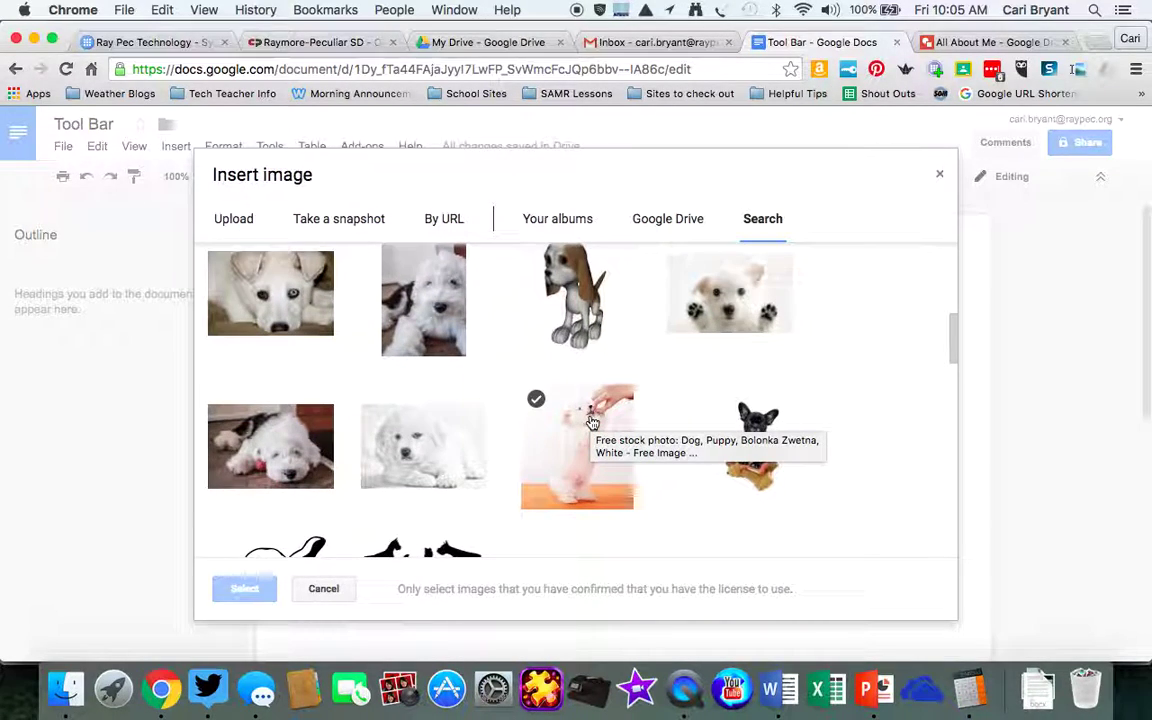
scroll(592, 422, "down", 2)
scroll(590, 424, "up", 10)
Reset the results to any colour and insert the picture of the white Maltese puppy with a blue bow.
left_click(293, 311)
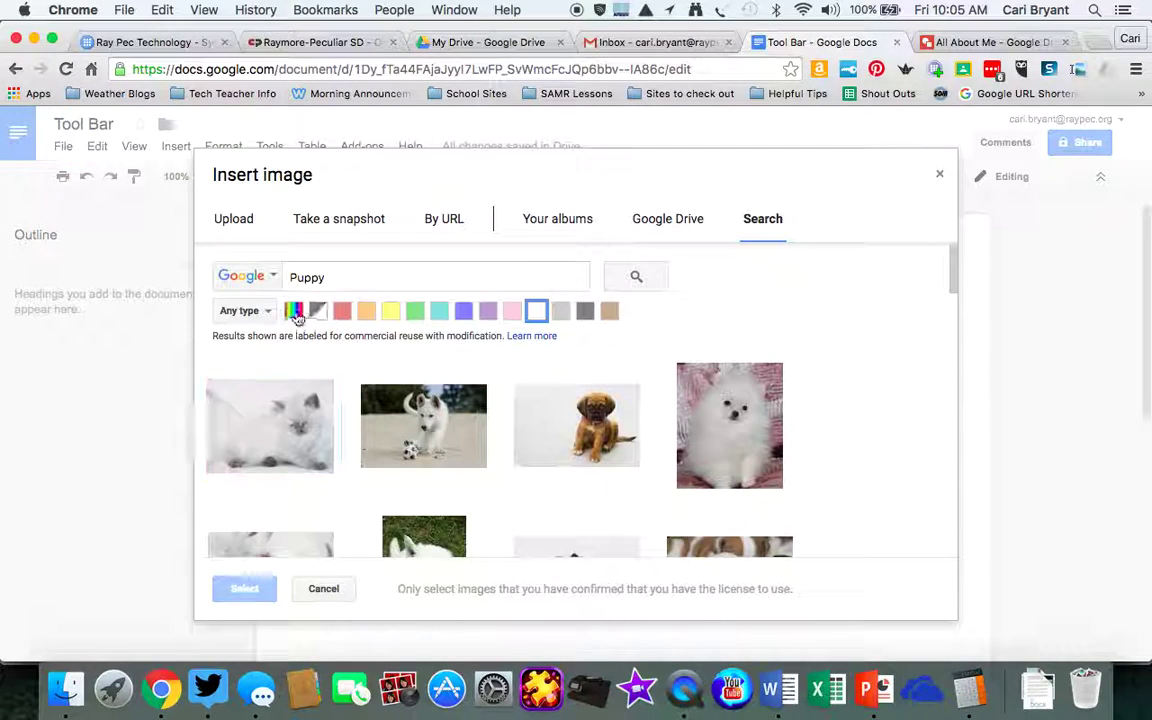
scroll(815, 380, "down", 8)
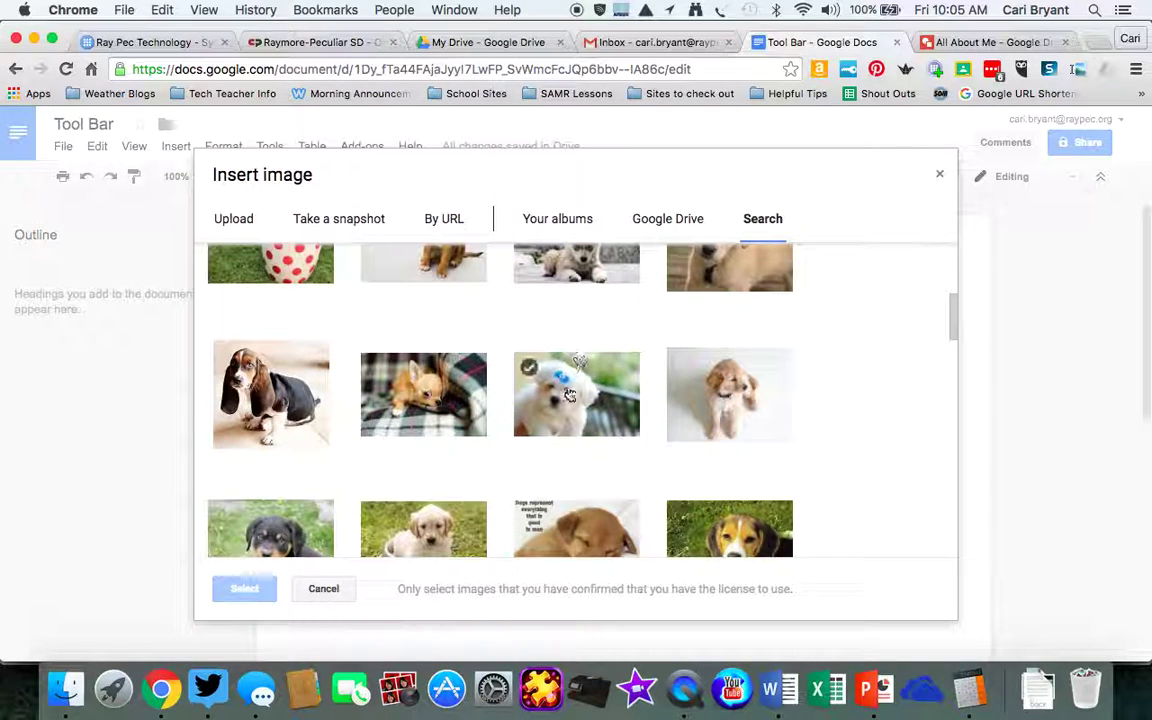
left_click(571, 395)
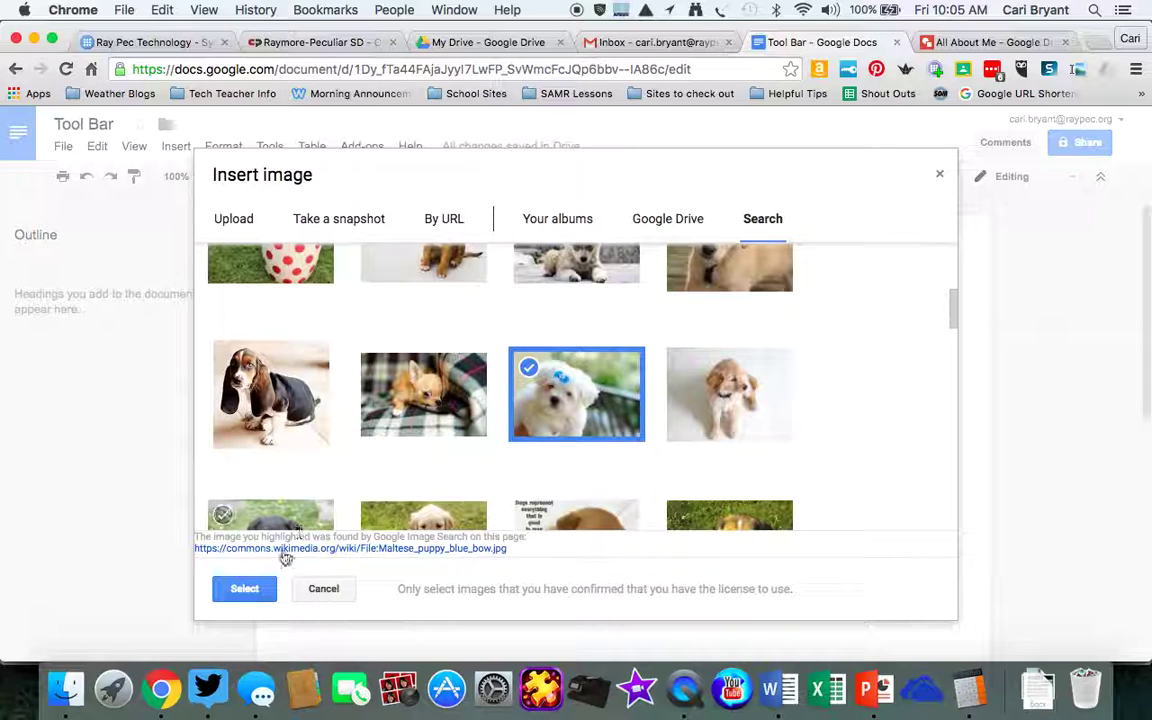
left_click(246, 588)
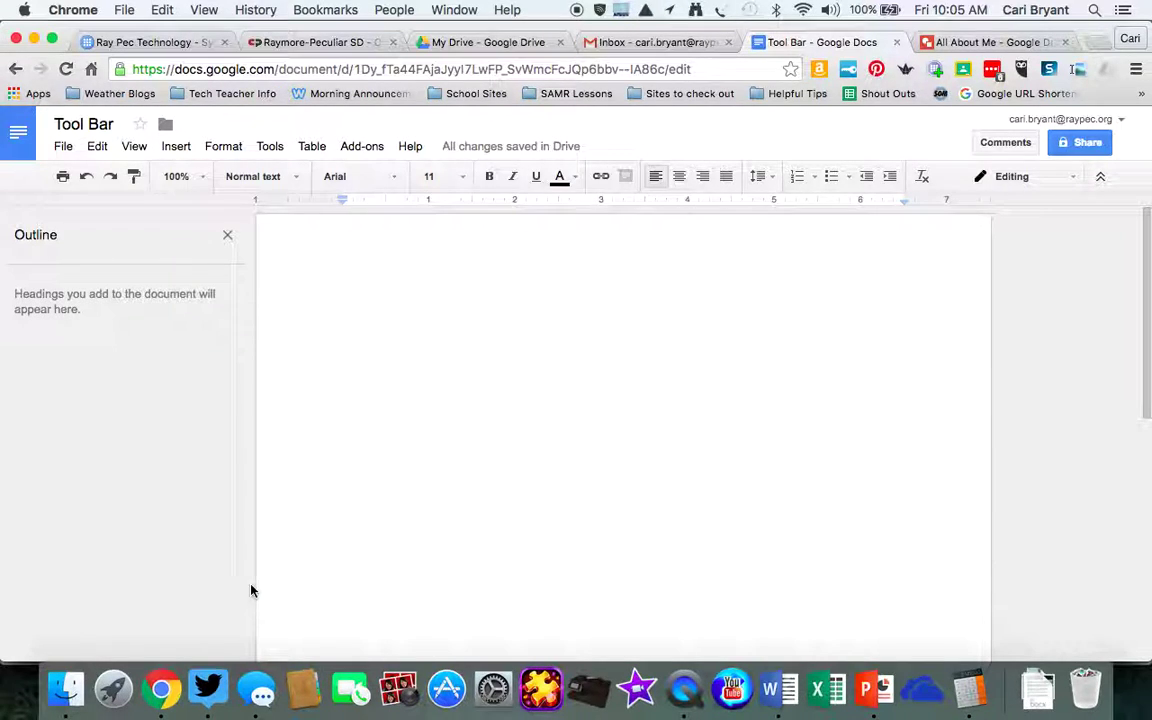
Set the inserted puppy picture to wrap text instead of sitting in line.
scroll(424, 375, "up", 5)
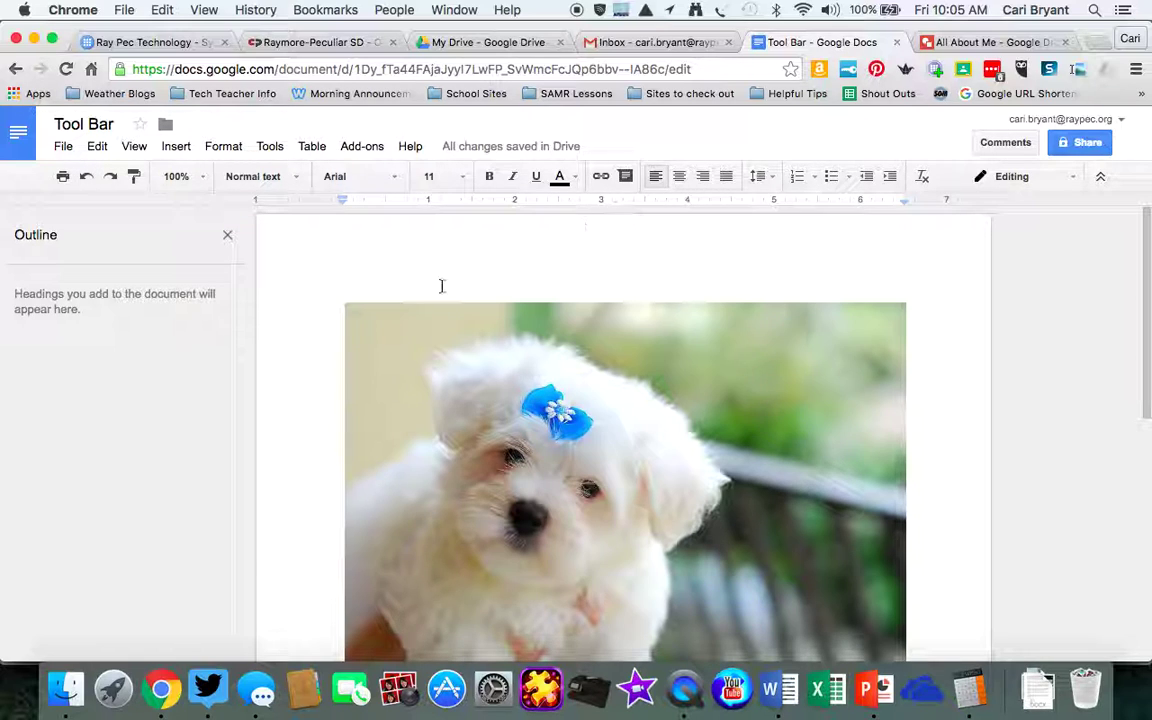
left_click(619, 536)
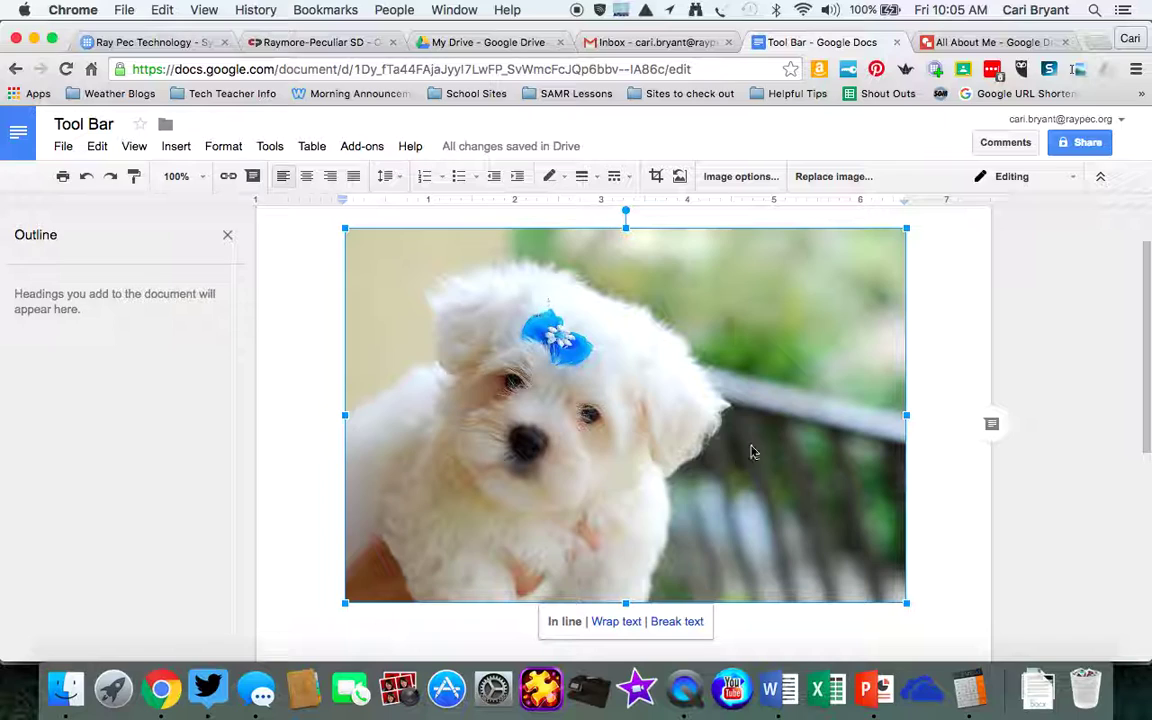
left_click(622, 625)
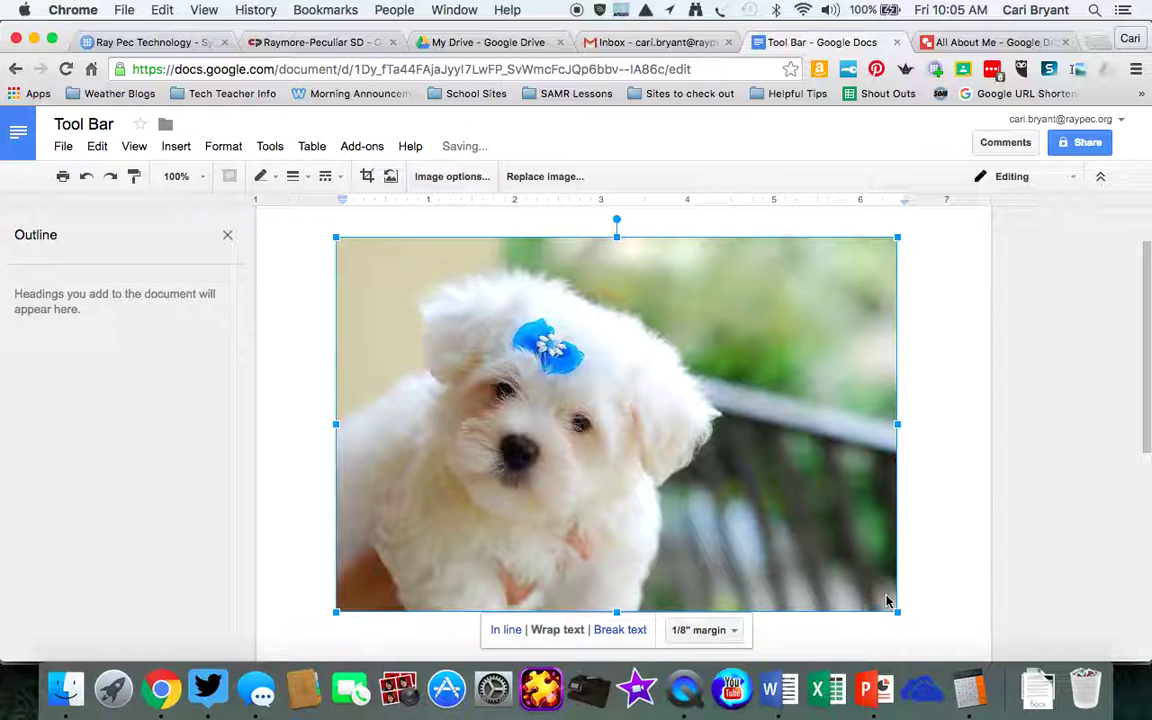
Shrink the puppy picture proportionally to about 4.6 inches wide and move it toward the page's right side.
left_click_drag(898, 605, 743, 527)
left_click_drag(546, 419, 652, 419)
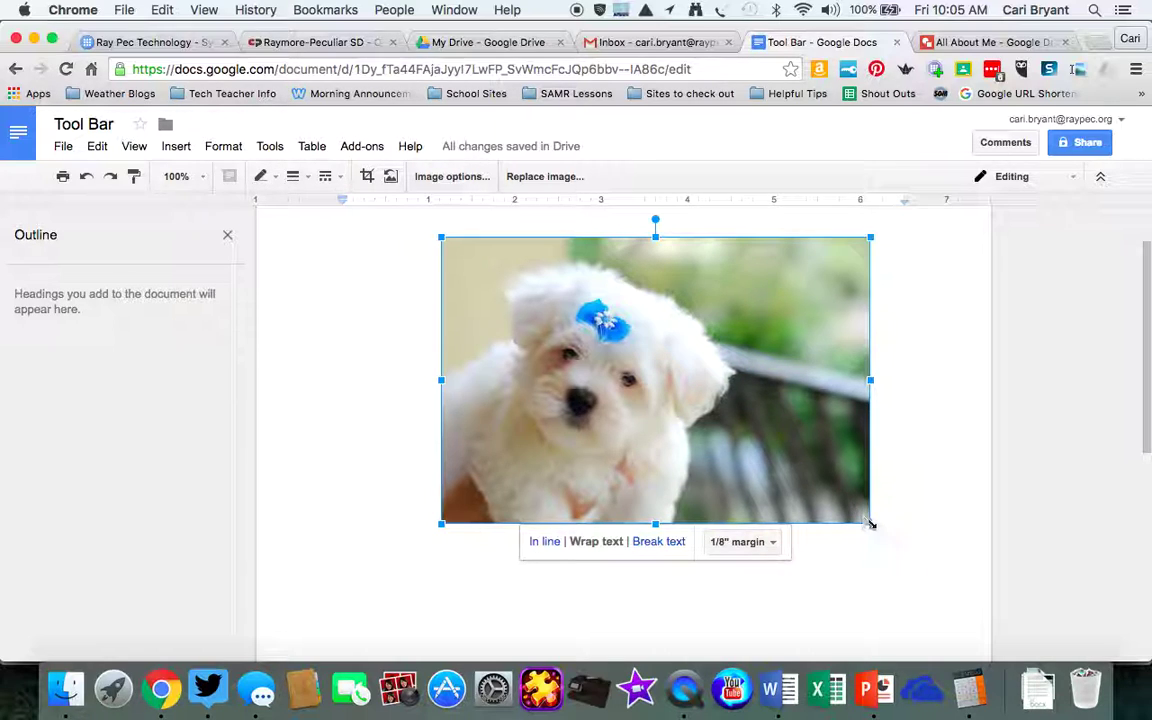
left_click_drag(868, 527, 842, 506)
scroll(684, 470, "up", 3)
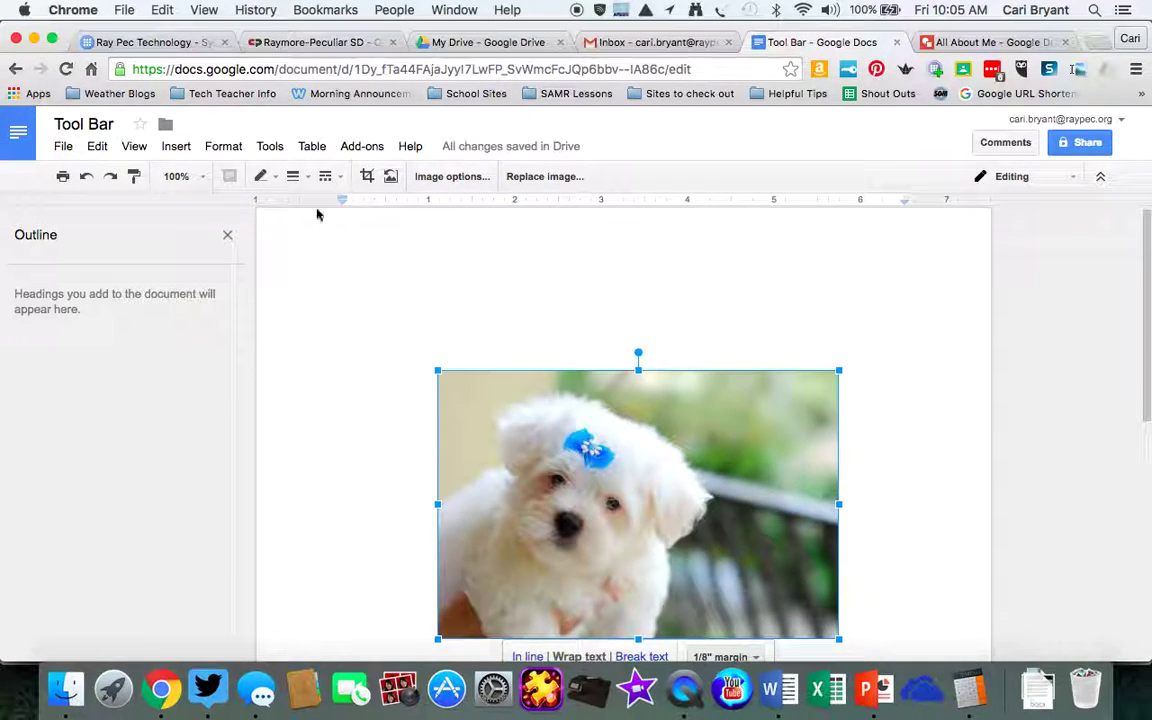
Give the puppy picture a thick blue border and deselect it.
left_click(263, 176)
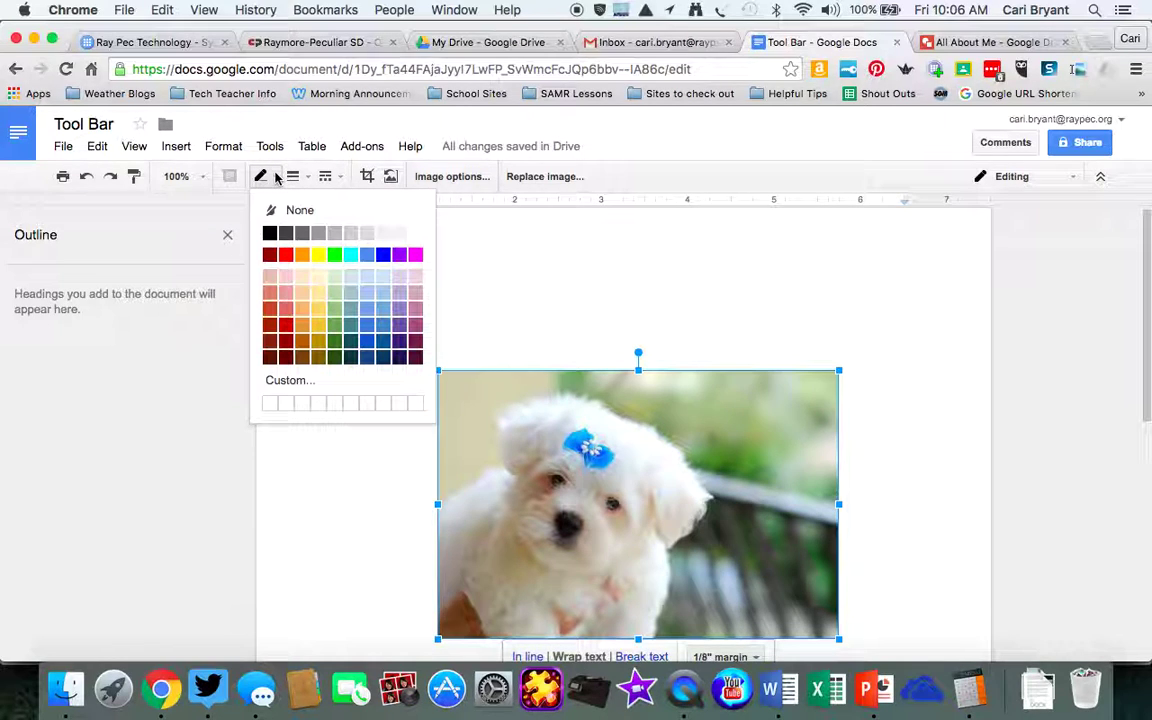
left_click(383, 254)
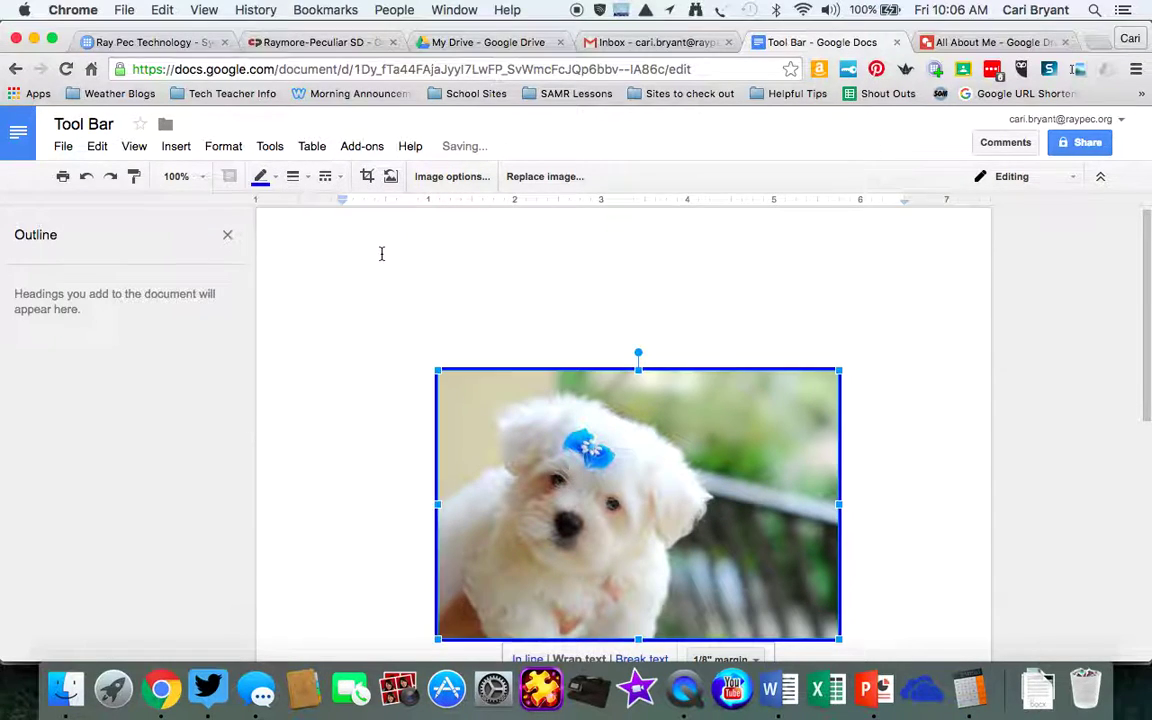
left_click(305, 177)
left_click(325, 280)
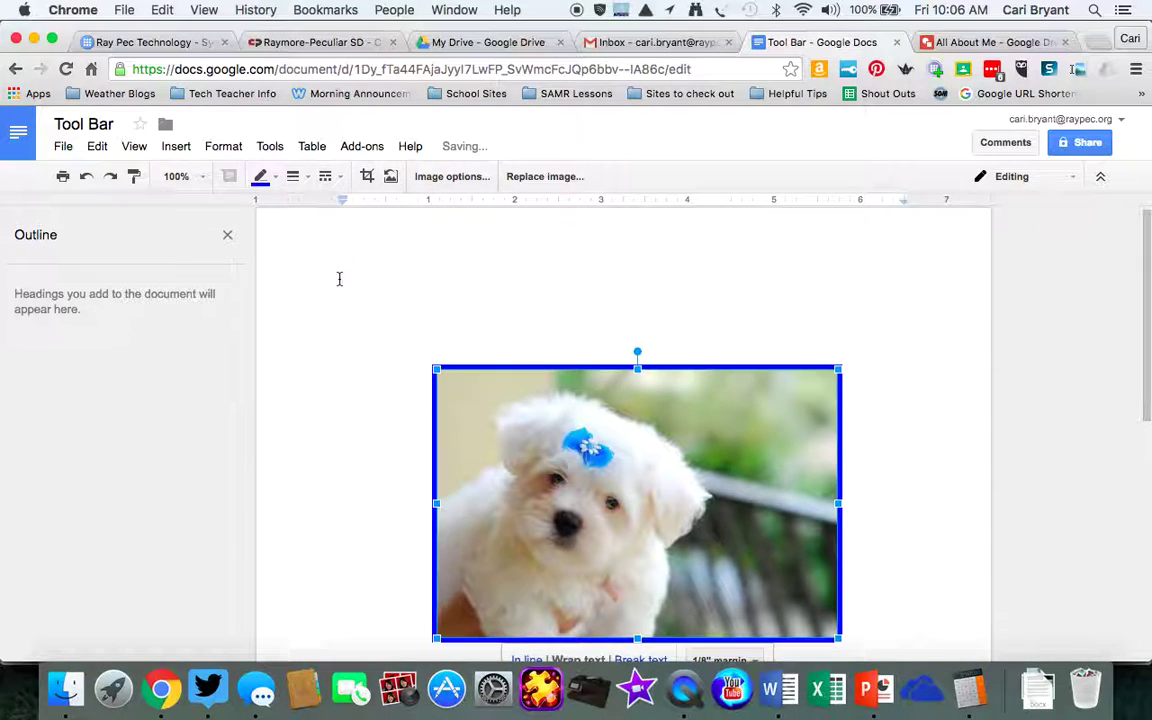
left_click(879, 448)
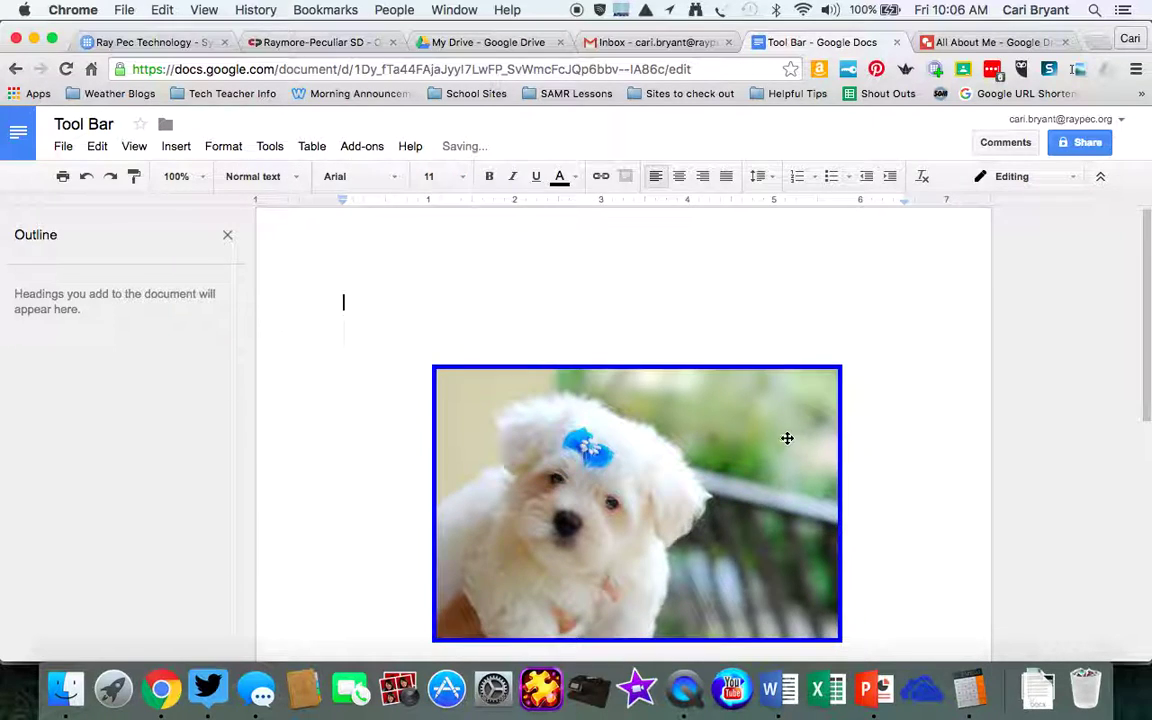
Rotate the puppy picture counter-clockwise to a slight tilt and reposition it below the first line of the page.
scroll(787, 437, "down", 3)
left_click(759, 411)
scroll(676, 371, "up", 2)
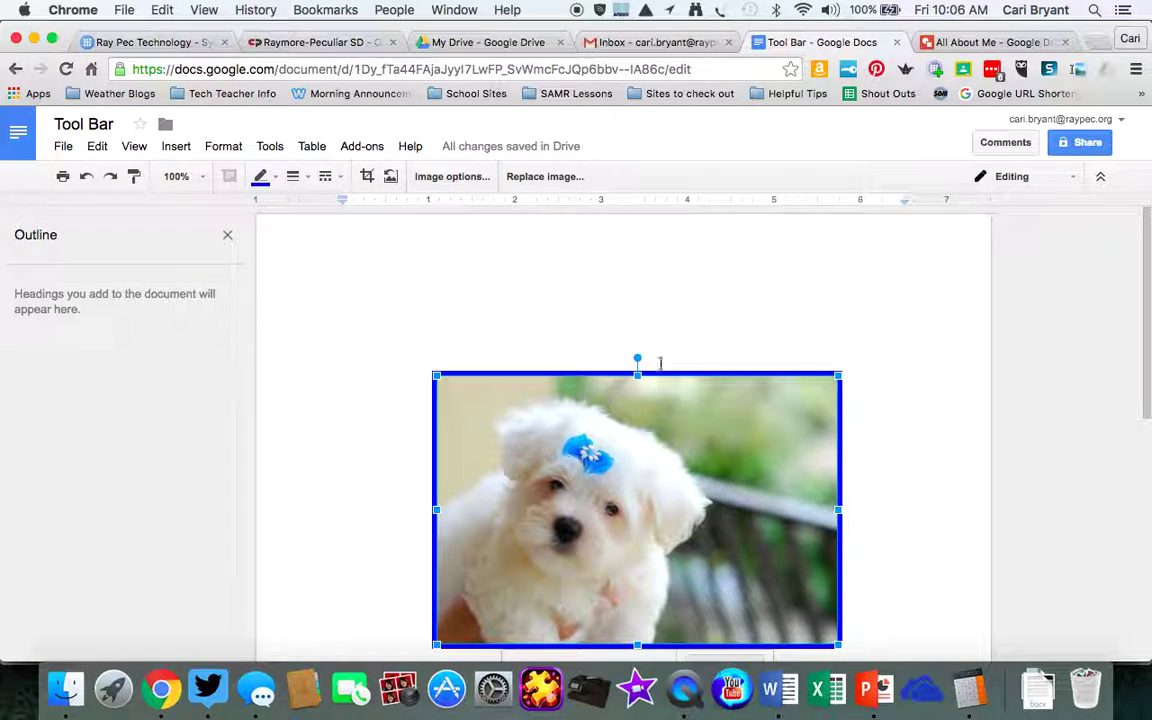
left_click_drag(637, 358, 583, 372)
left_click_drag(630, 444, 573, 373)
scroll(574, 373, "down", 4)
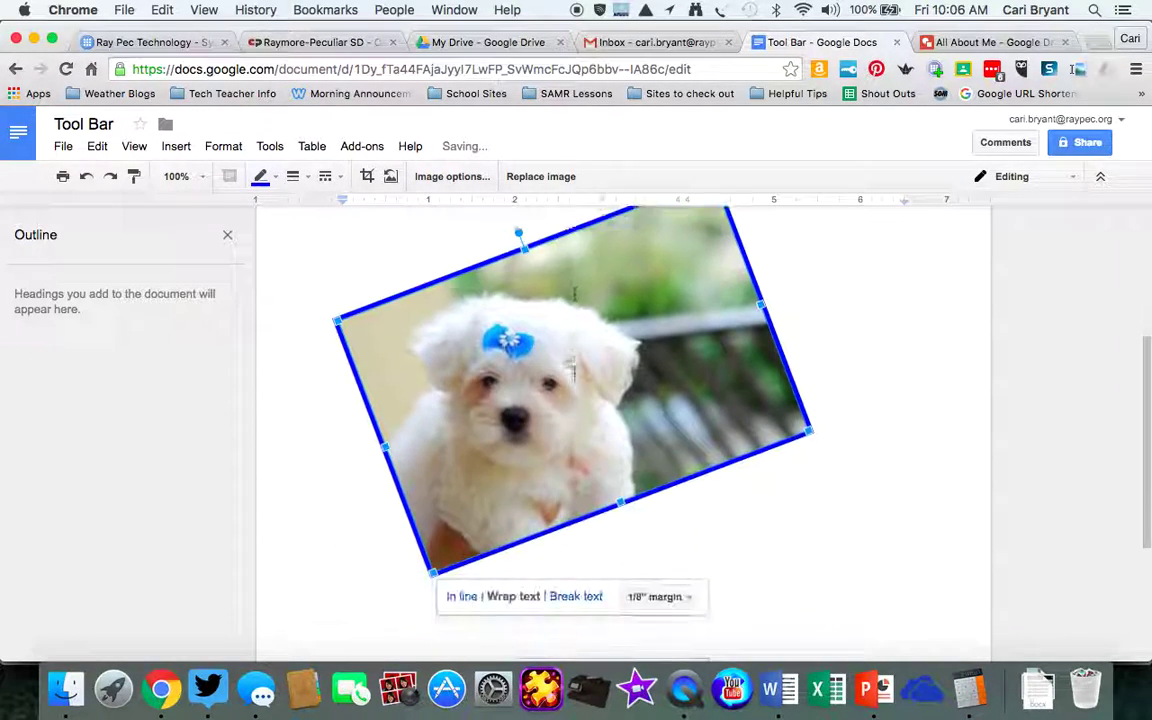
scroll(573, 373, "up", 5)
left_click_drag(604, 549, 632, 412)
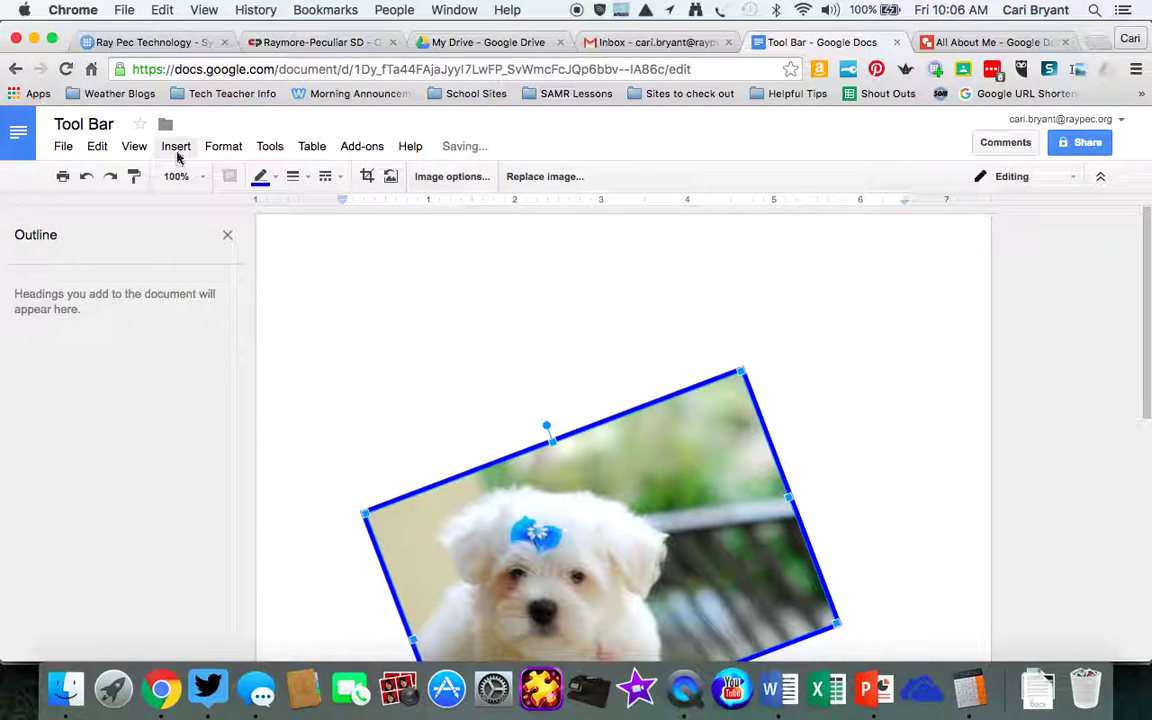
Bring up the equation tools to view them, and close them again.
left_click(177, 150)
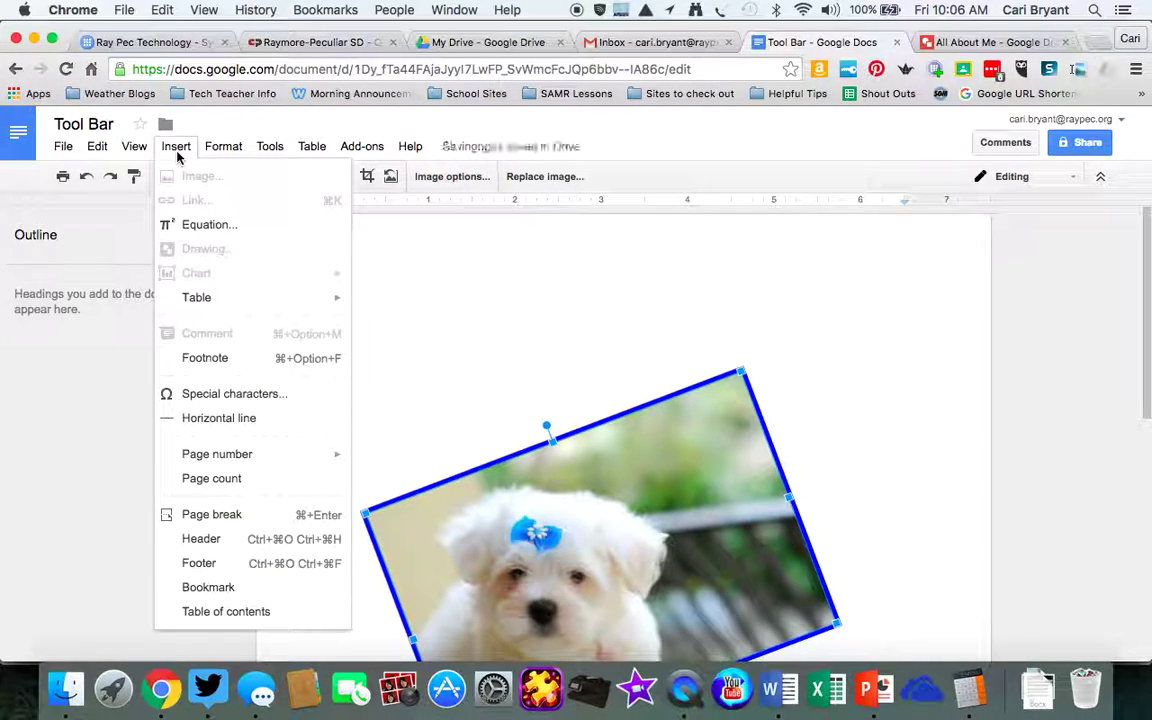
left_click(195, 224)
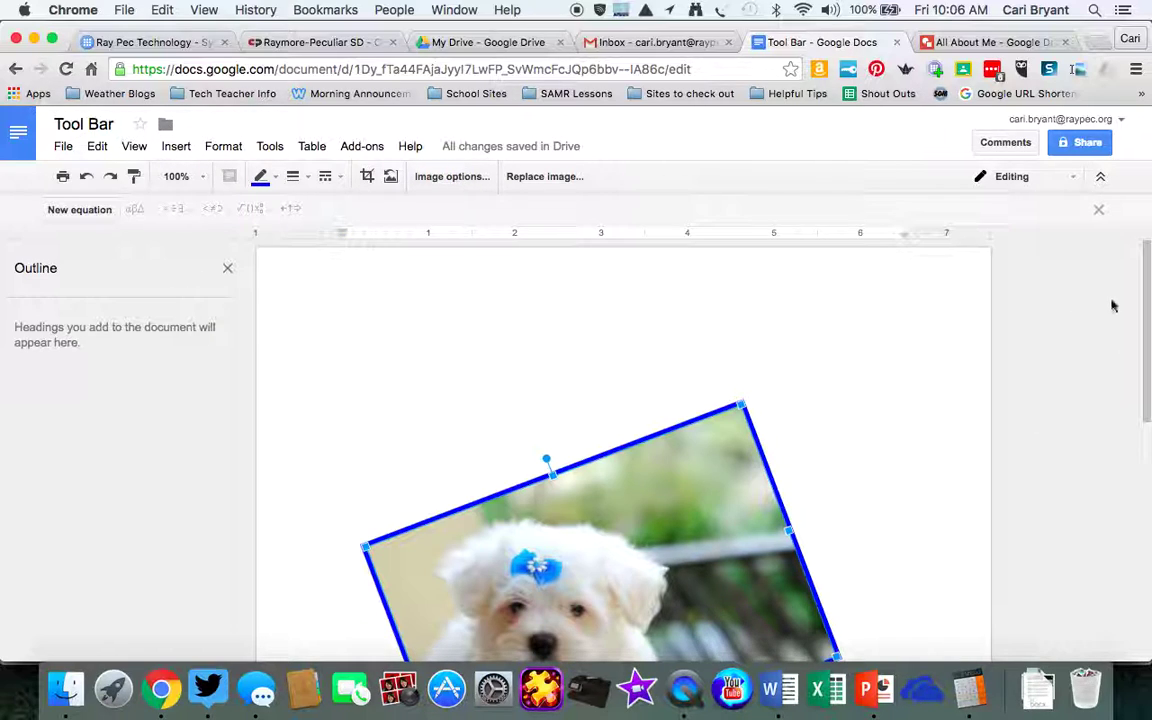
left_click(1099, 210)
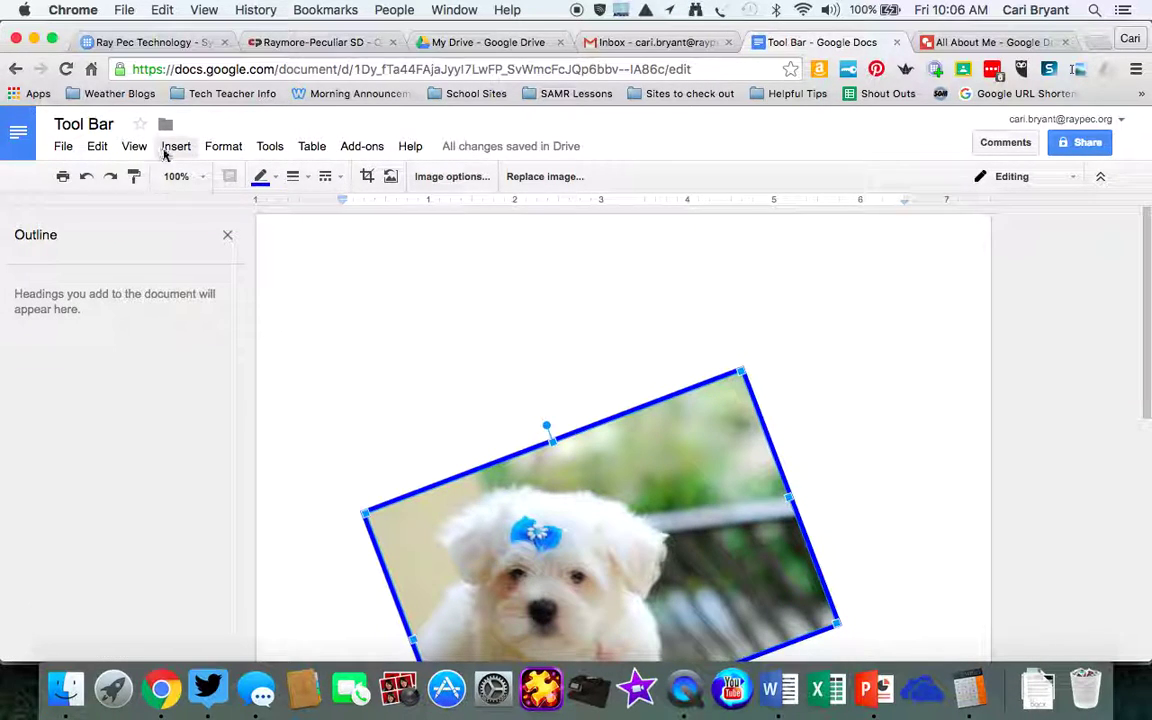
Place the cursor in the text area above the picture, open a new drawing canvas, and close it empty.
left_click(167, 150)
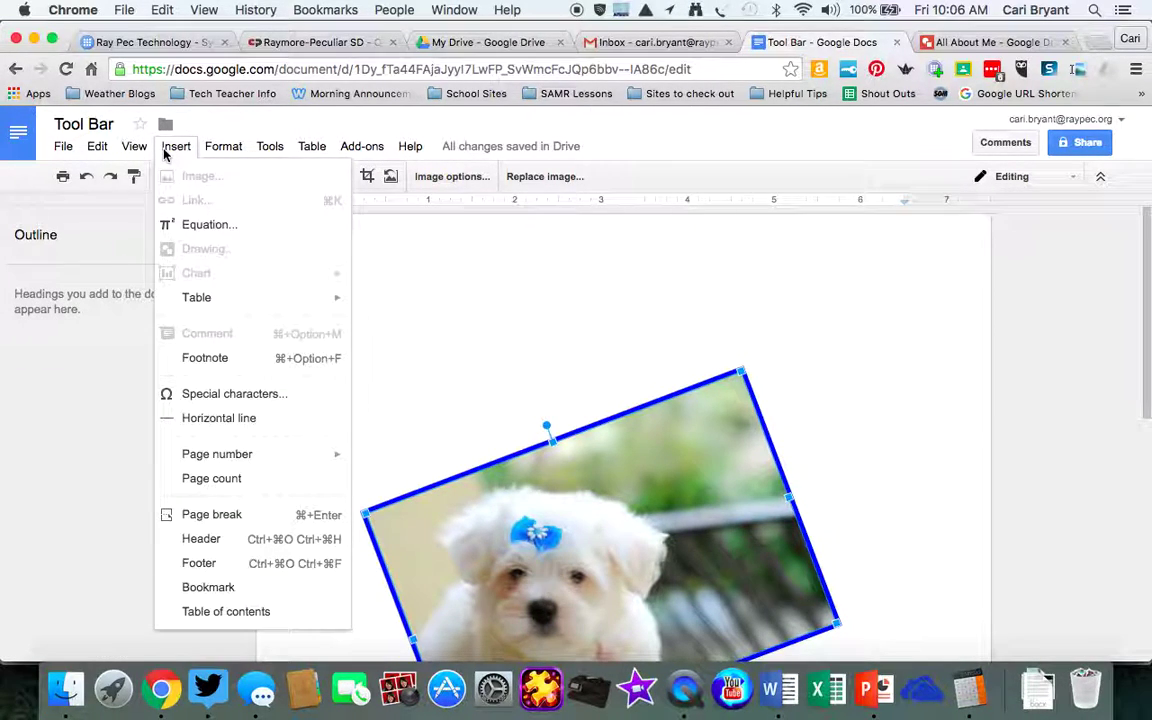
left_click(434, 372)
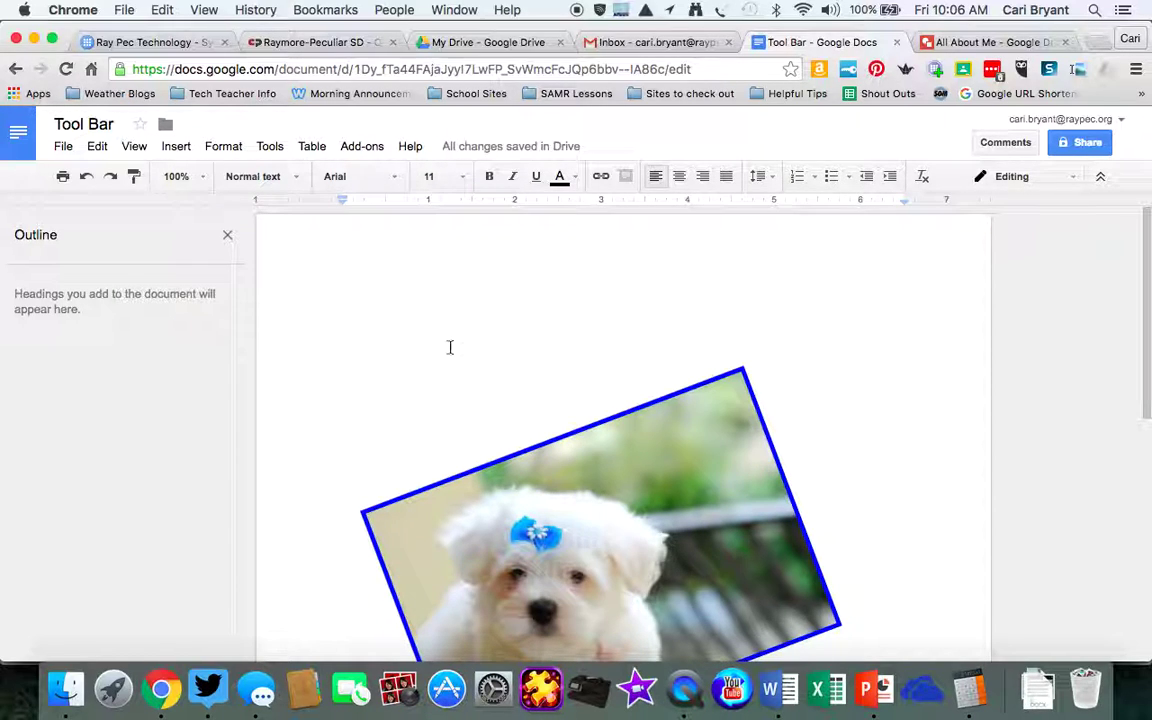
left_click(180, 148)
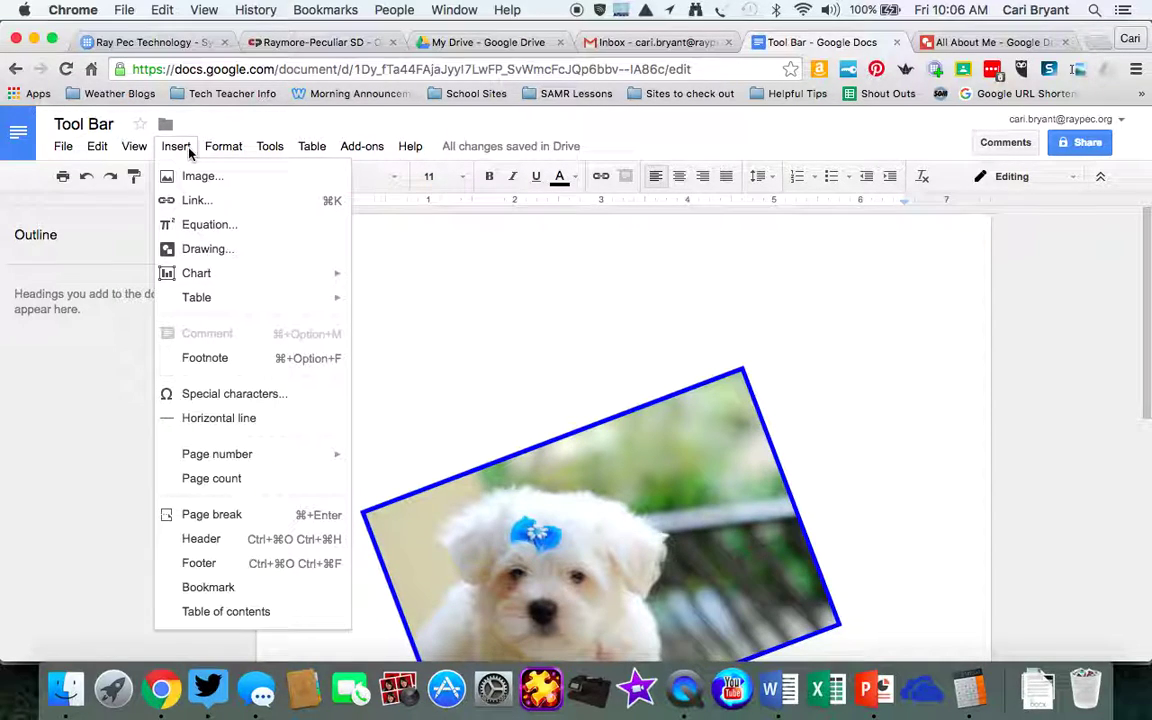
left_click(205, 252)
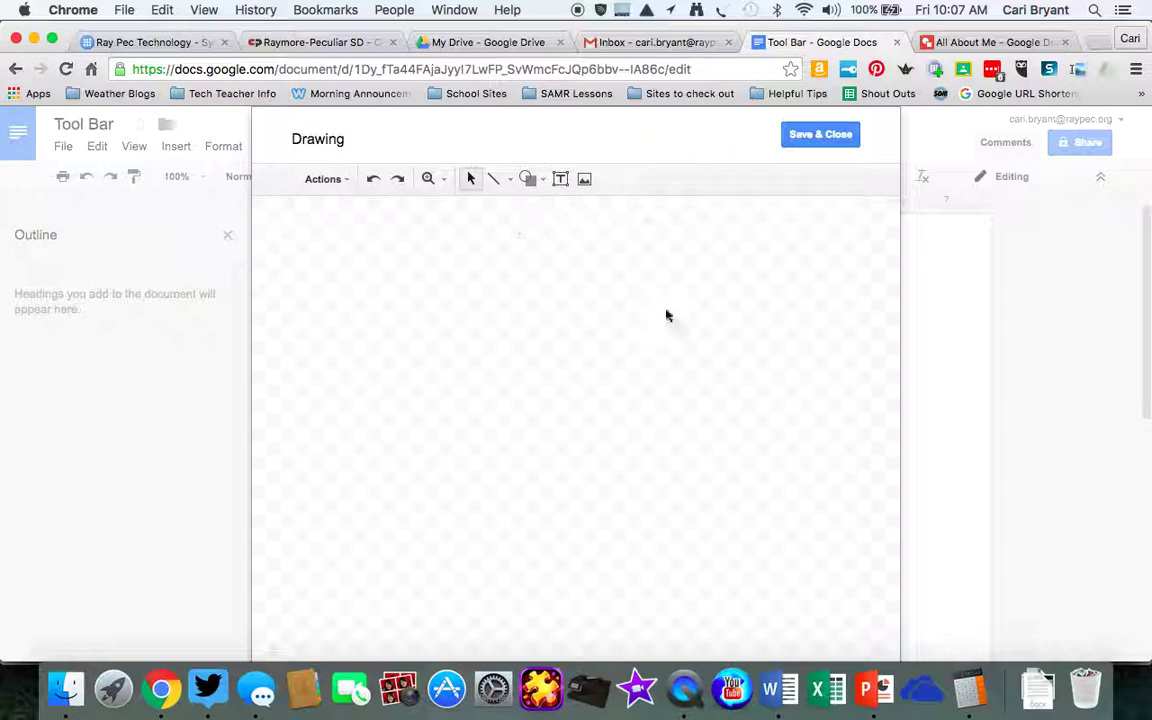
left_click(817, 138)
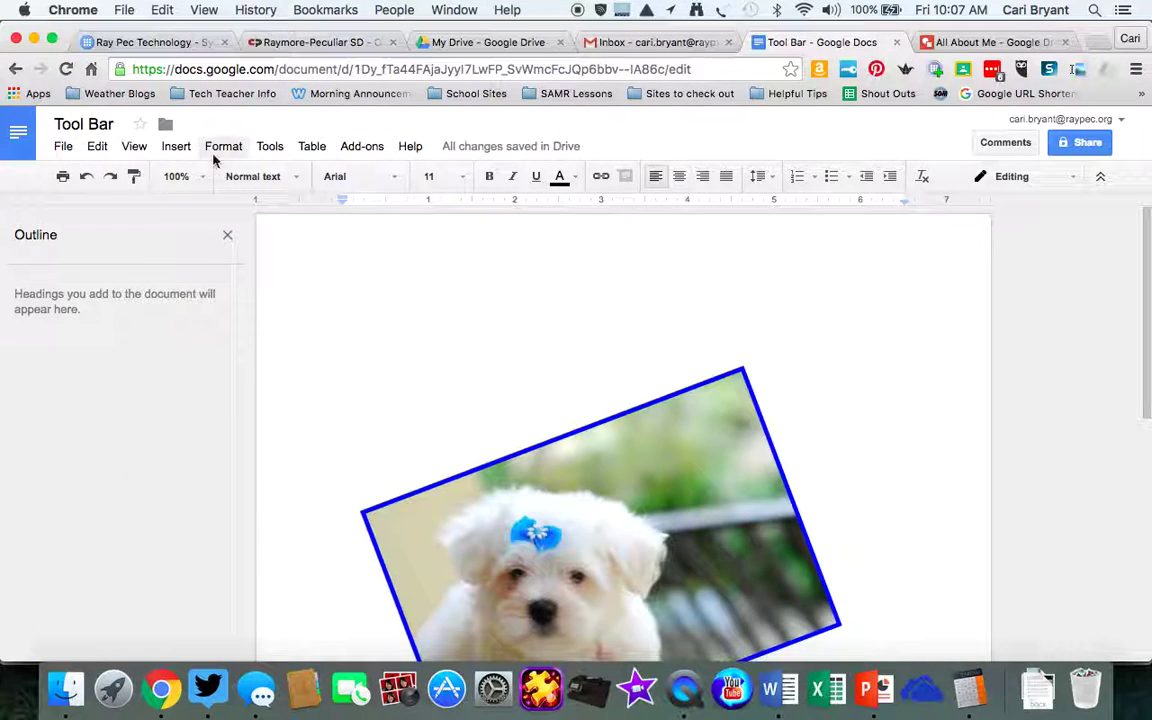
Insert a sample pie chart into the document and delete it again.
left_click(177, 150)
mouse_move(288, 283)
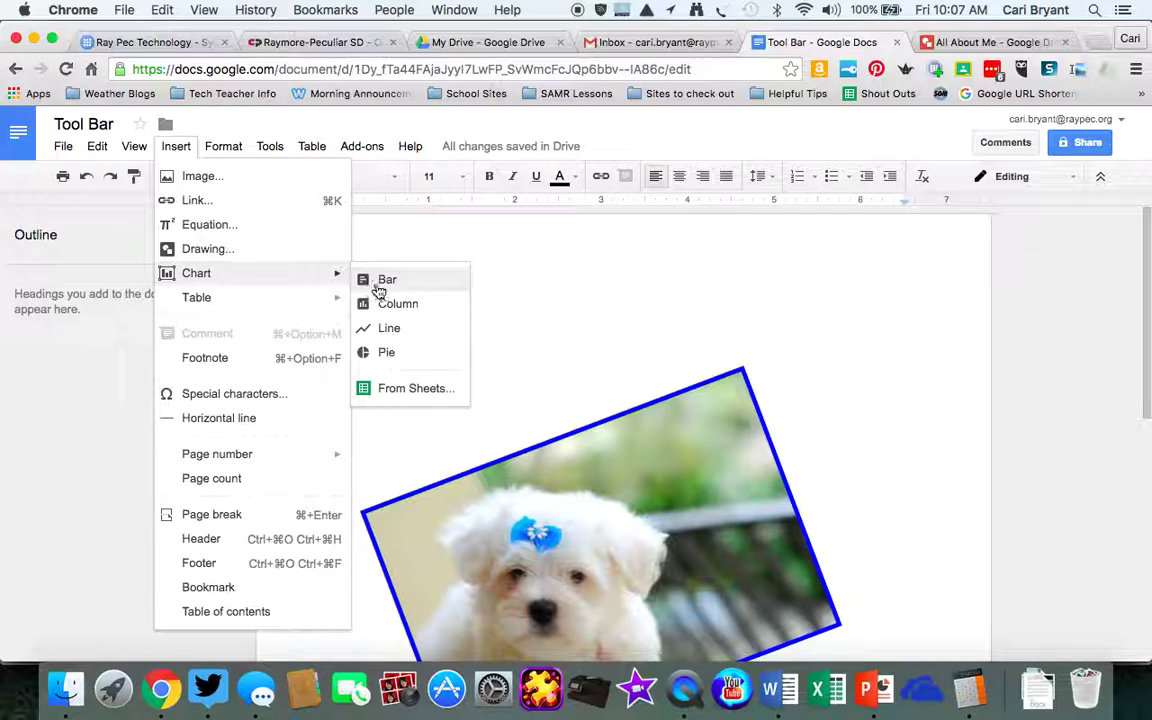
left_click(387, 354)
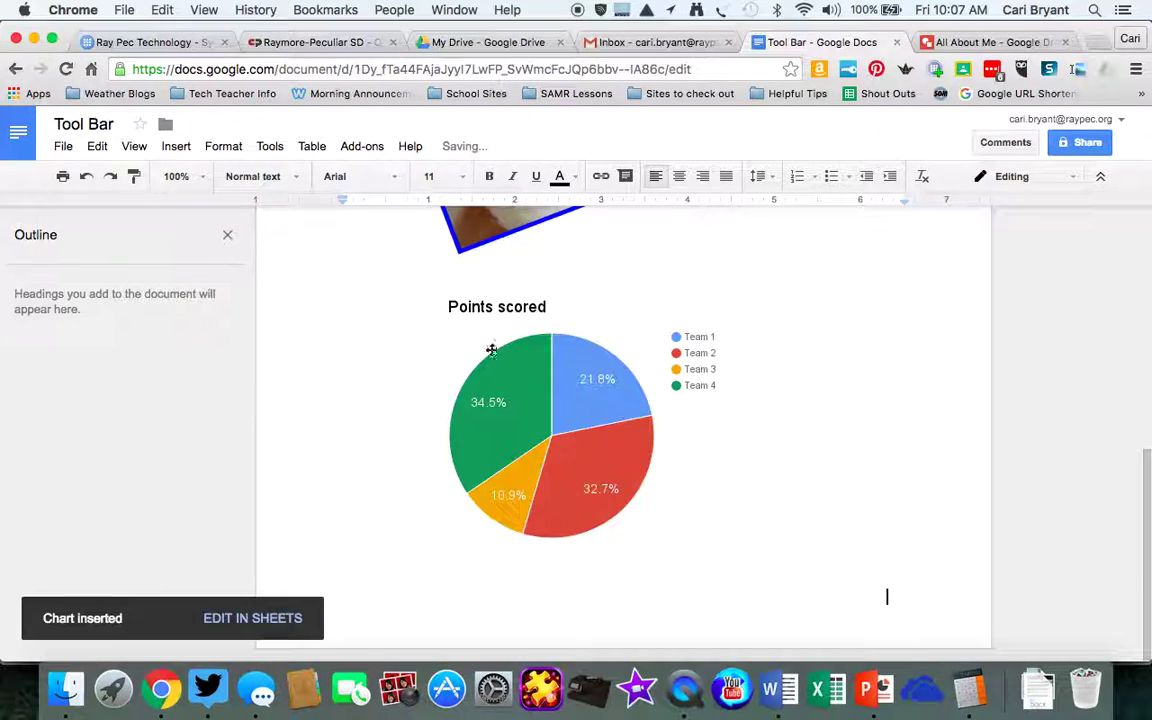
left_click(603, 391)
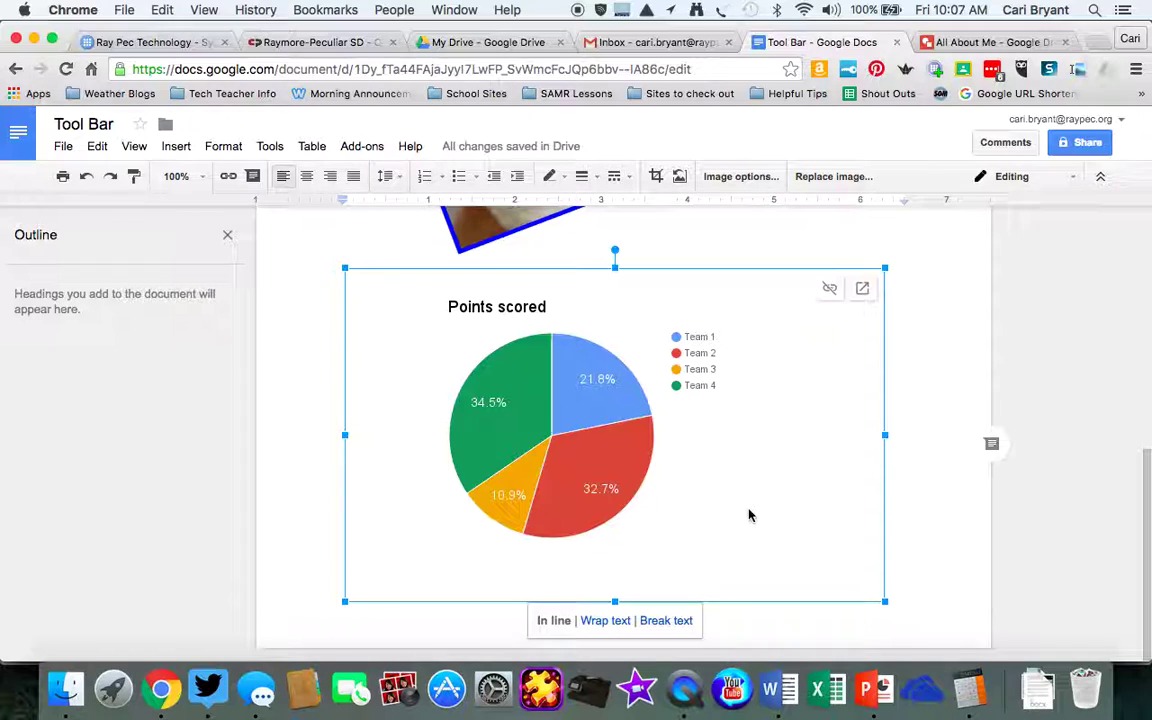
key("Delete")
scroll(711, 521, "up", 2)
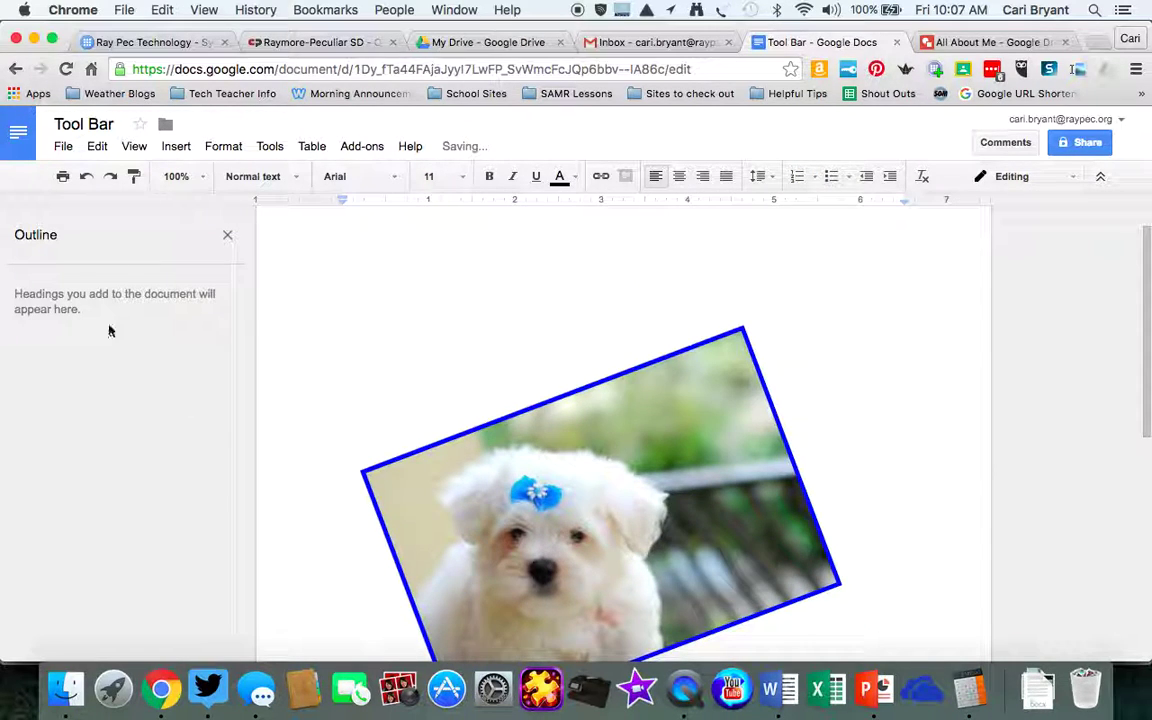
Insert a table with four columns into the document at the puppy picture.
left_click(176, 146)
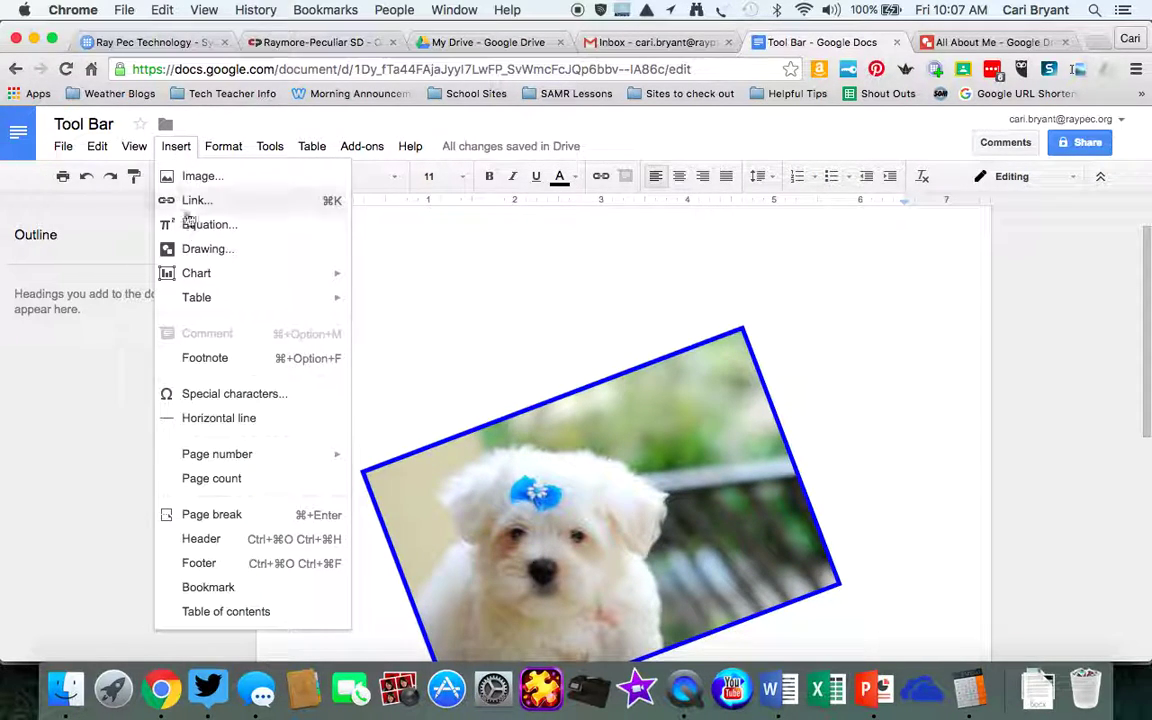
mouse_move(215, 297)
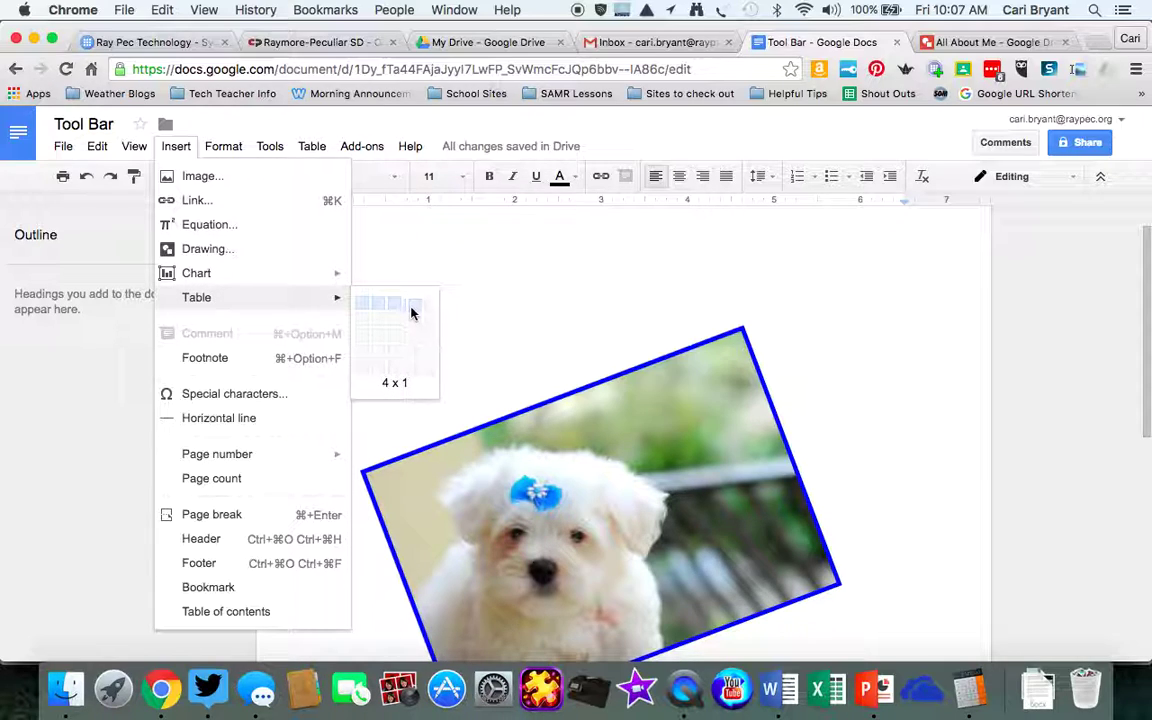
left_click(416, 352)
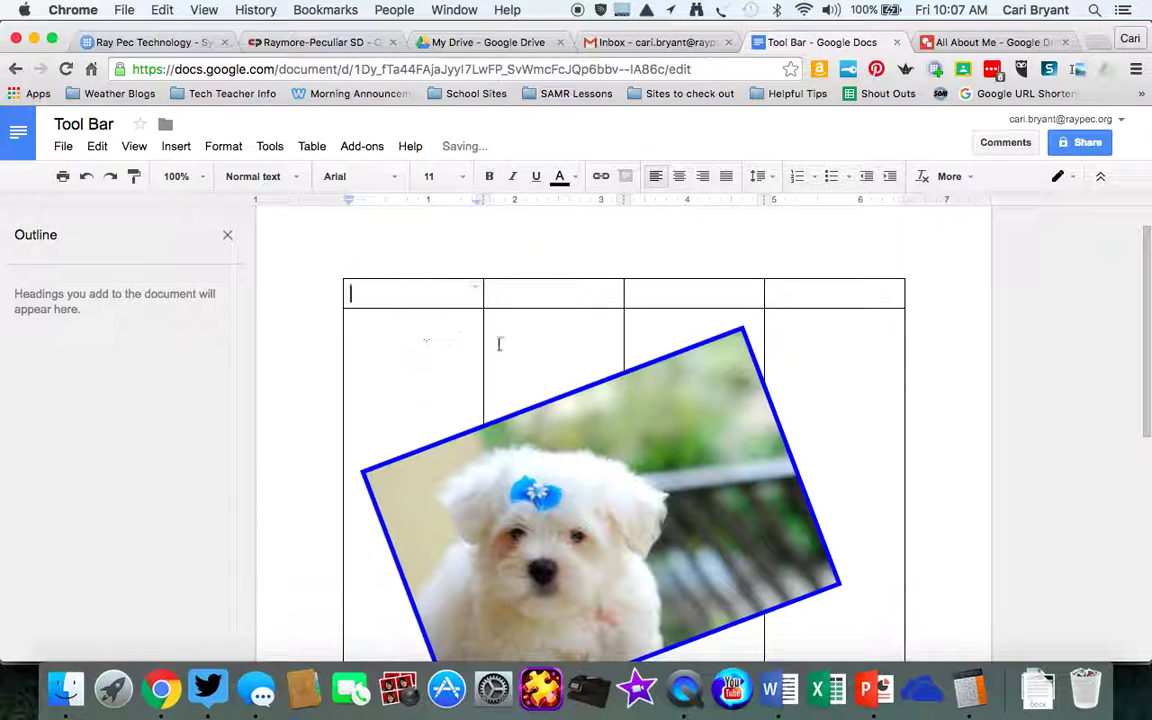
Examine how the new table's rows and cells are laid out around the puppy picture.
scroll(542, 343, "down", 5)
scroll(542, 343, "down", 1)
scroll(542, 343, "up", 5)
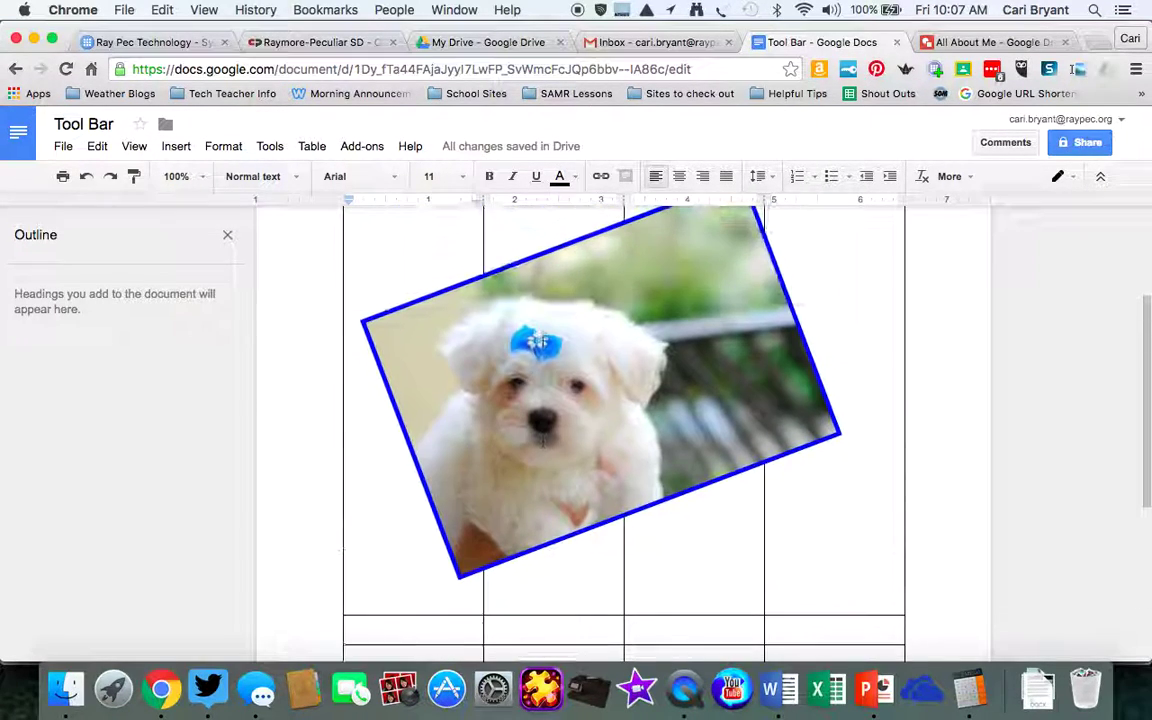
scroll(542, 343, "up", 2)
scroll(542, 343, "down", 1)
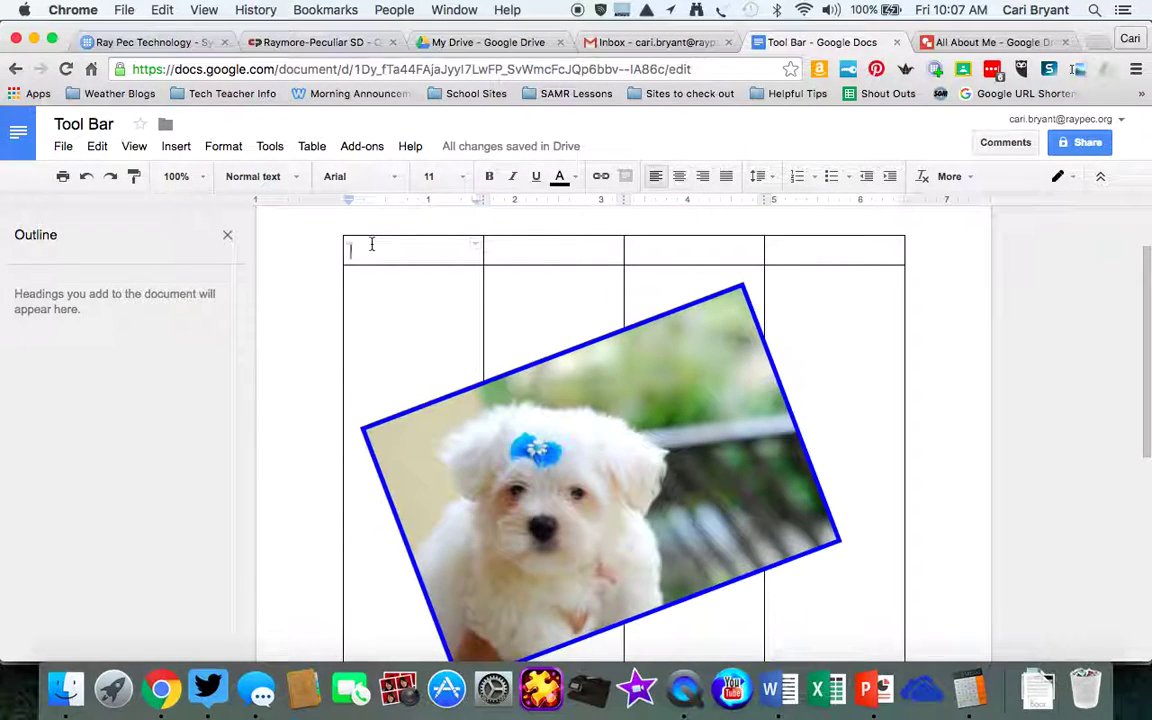
scroll(255, 268, "up", 3)
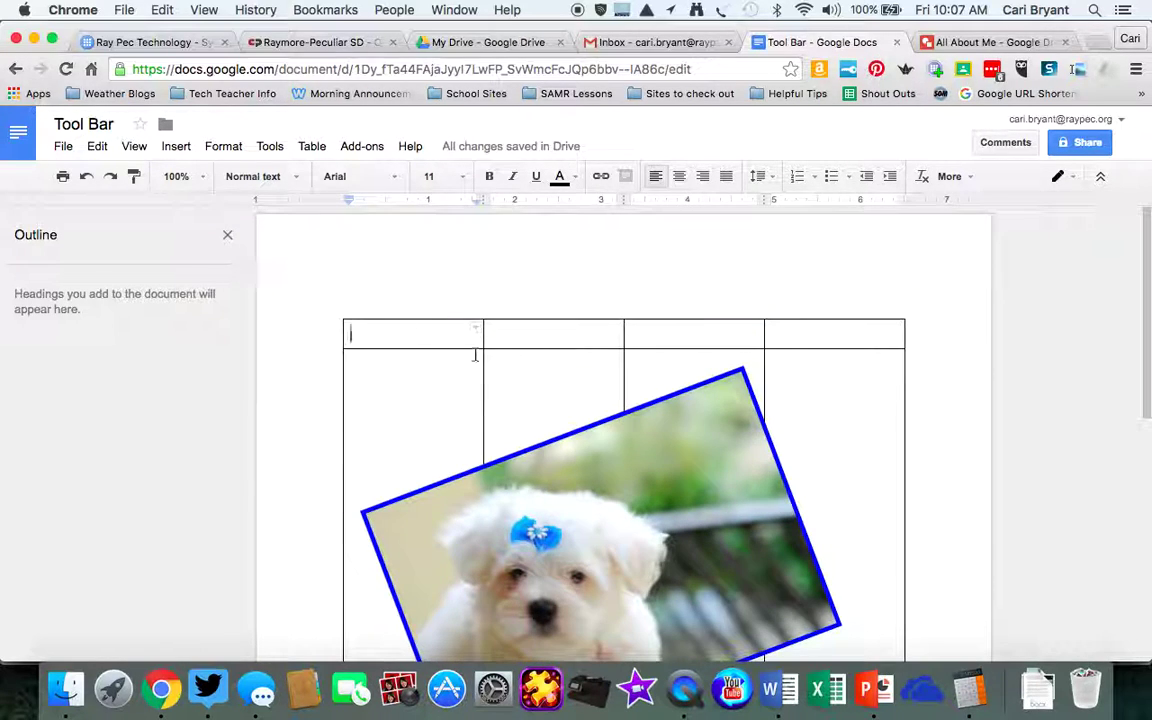
key("Down")
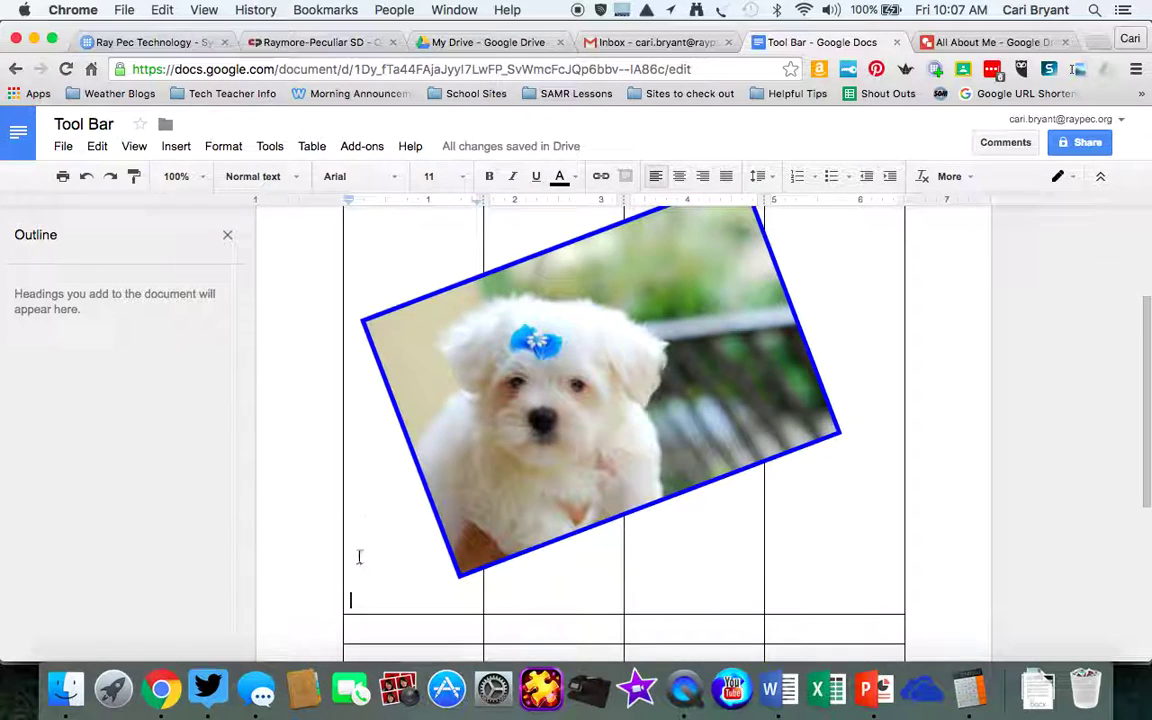
scroll(674, 285, "up", 5)
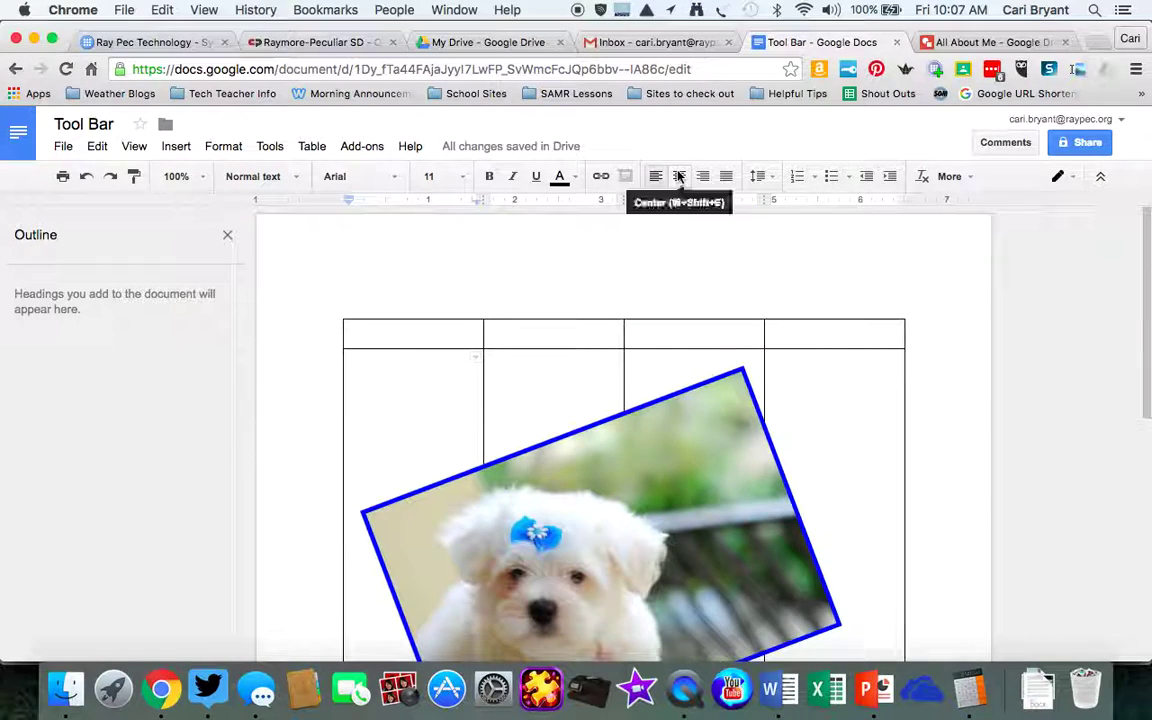
left_click(178, 147)
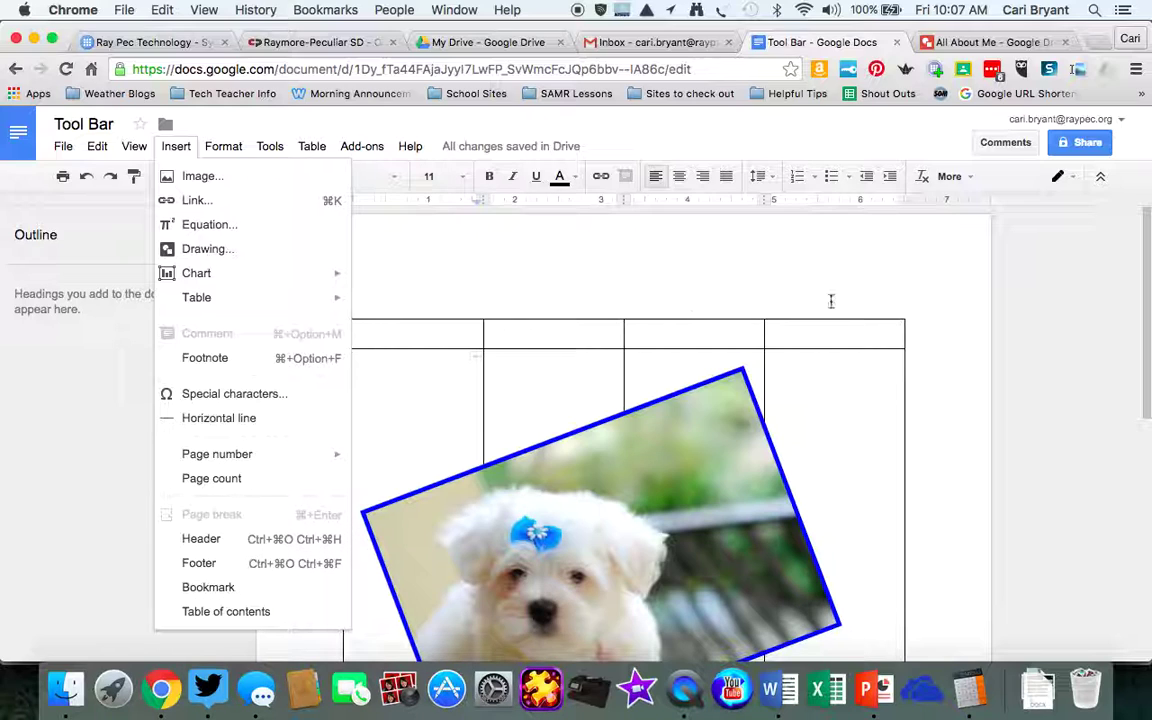
left_click(411, 260)
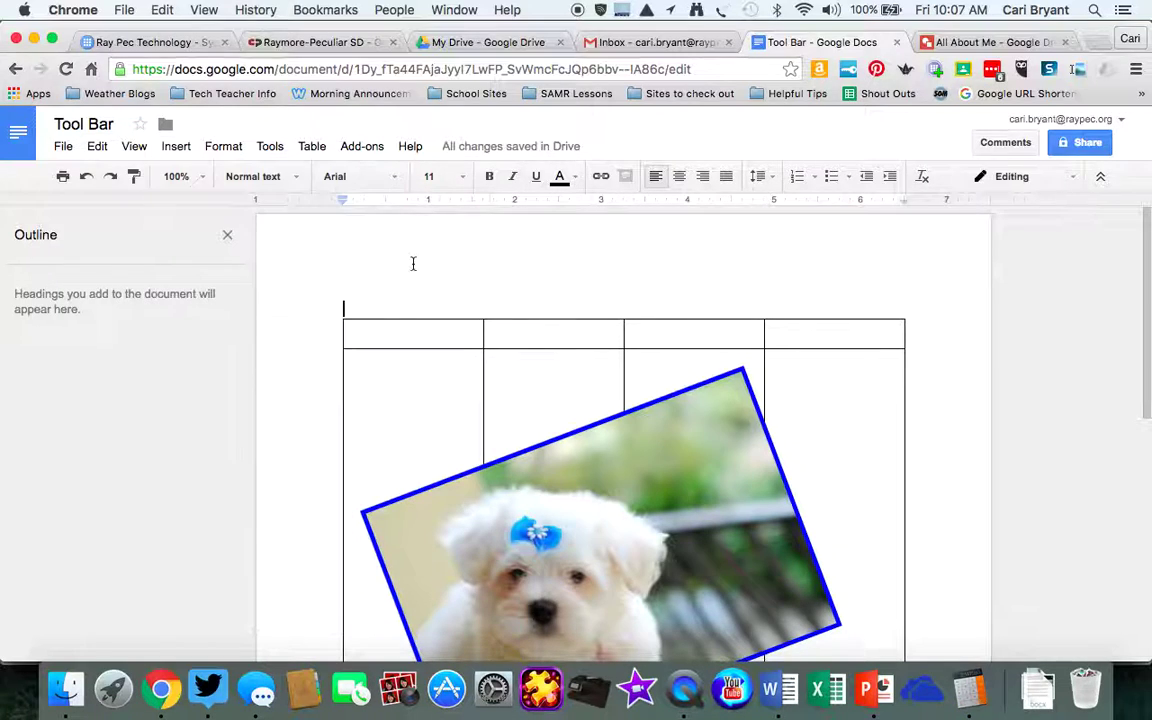
left_click(214, 150)
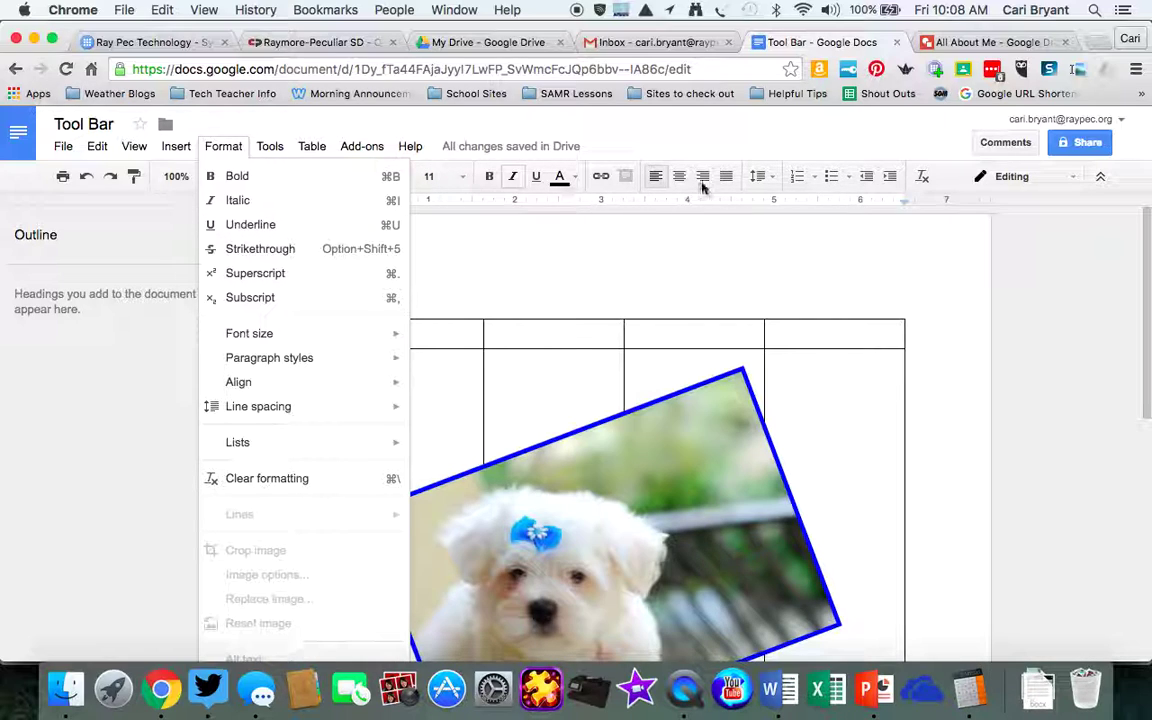
left_click(563, 265)
left_click(270, 146)
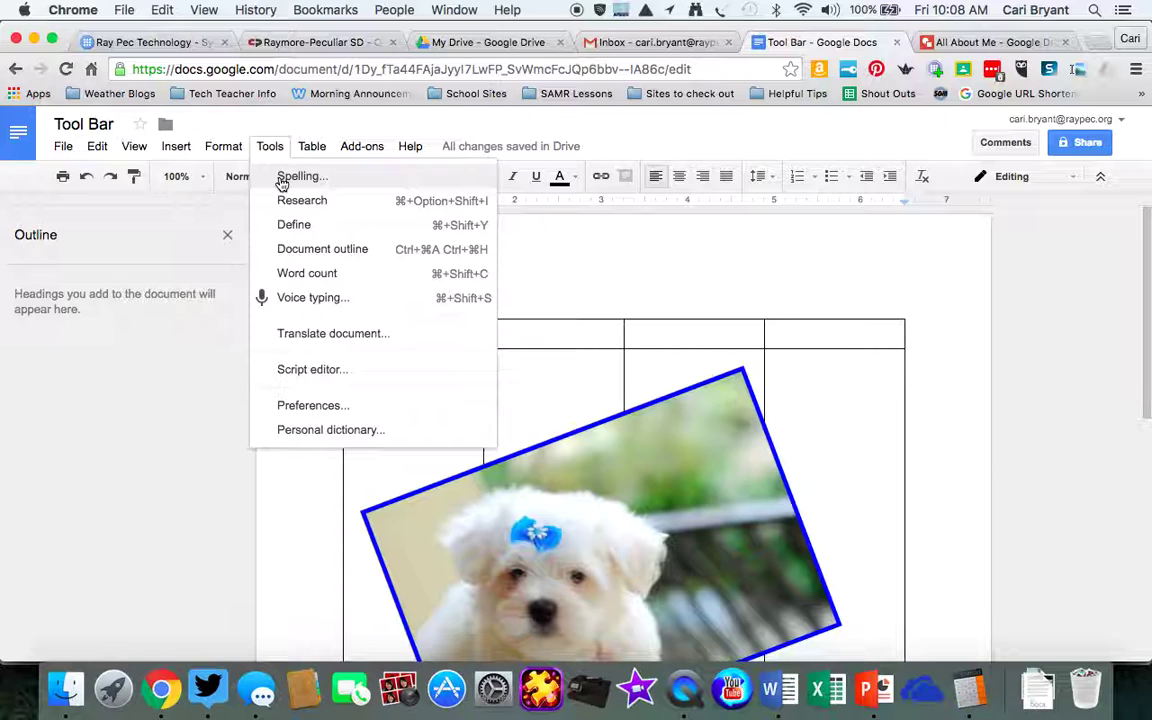
Enter the text "comp" in the first cell of the table's top row.
mouse_move(378, 147)
left_click(375, 331)
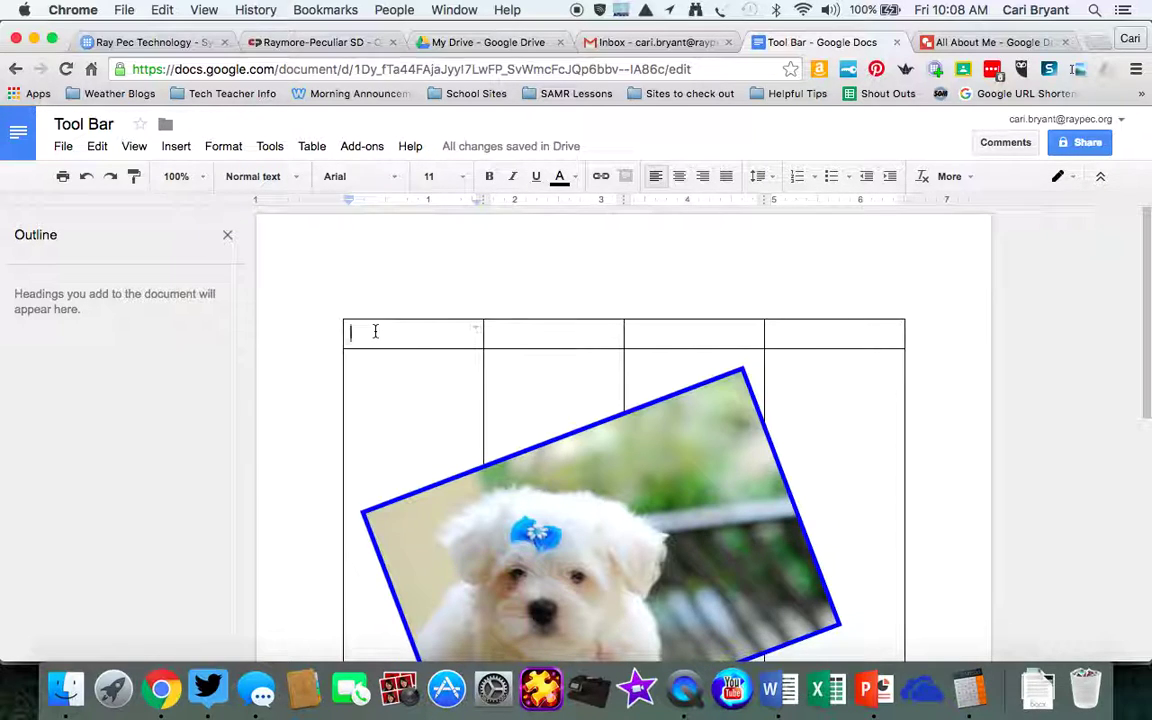
type("comp")
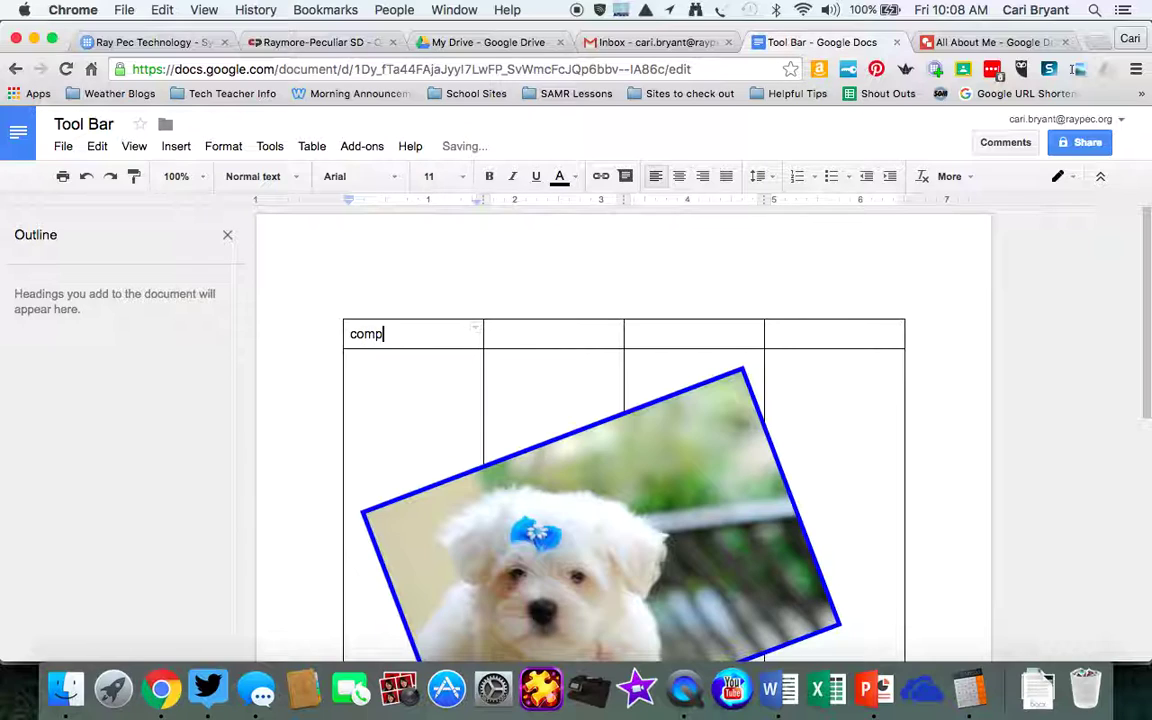